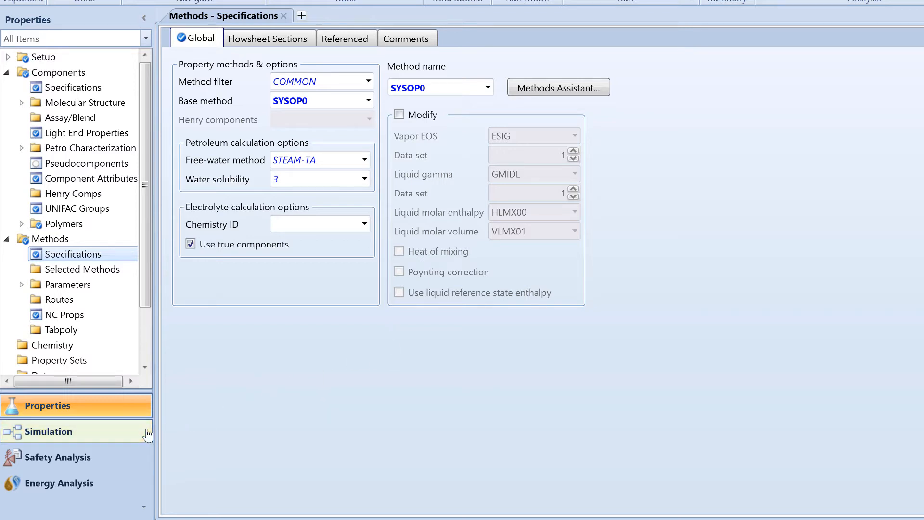
- Switch to the Simulation environment and place an RPlug reactor on the main flowsheet
left_click(148, 433)
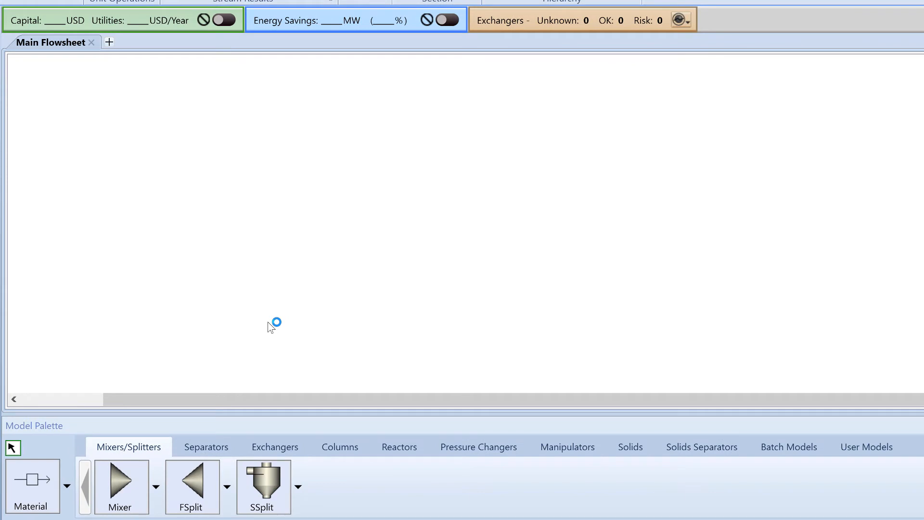
left_click(392, 448)
left_click(476, 481)
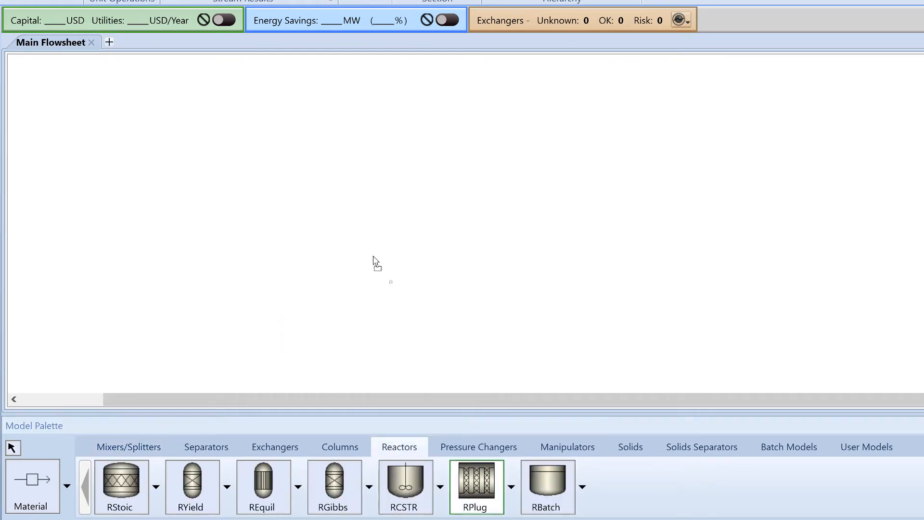
left_click(342, 197)
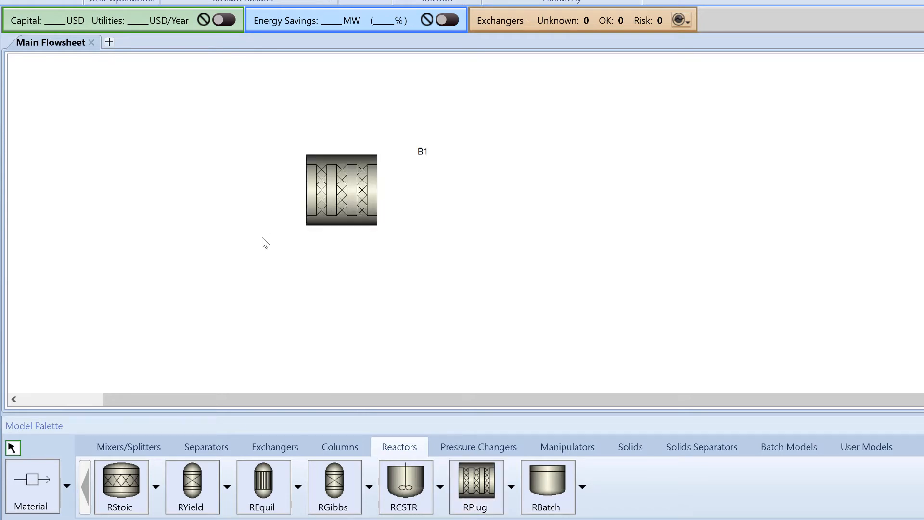
- Connect a material feed stream to the reactor's required inlet and a material product stream to its outlet
left_click(41, 474)
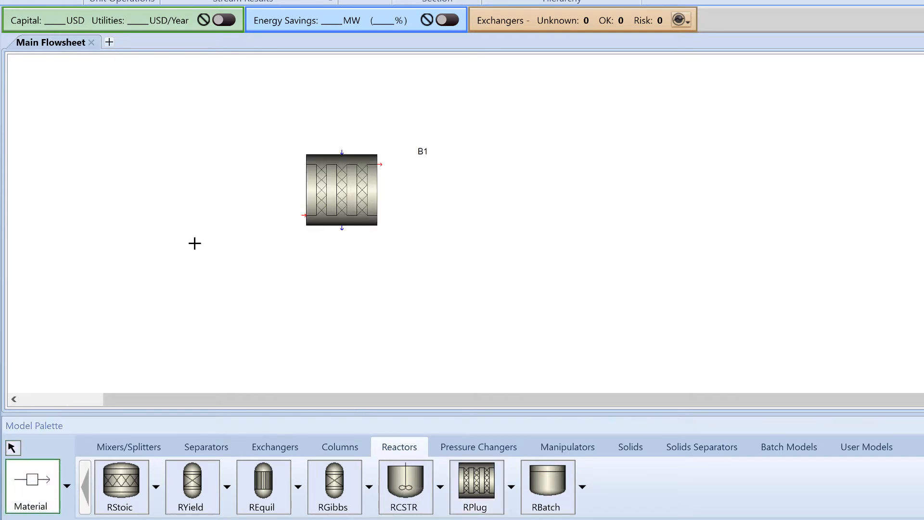
left_click(205, 215)
left_click(305, 216)
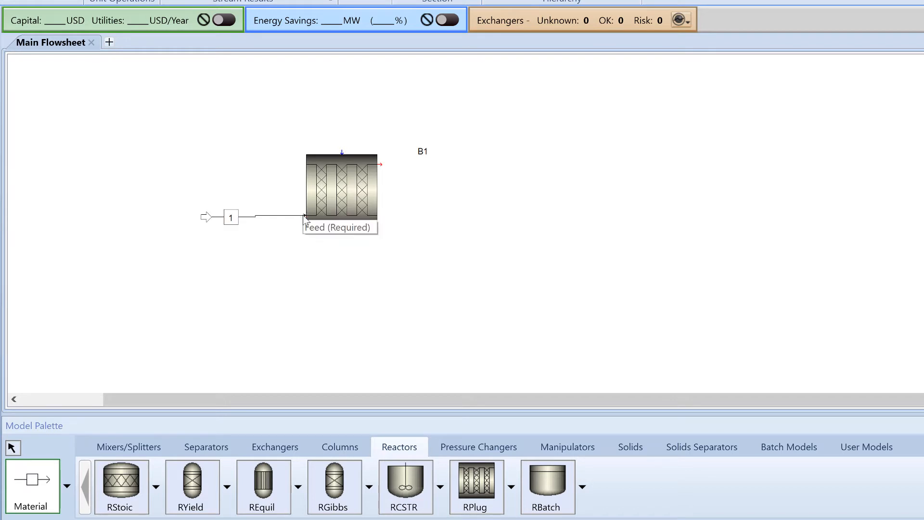
left_click(379, 164)
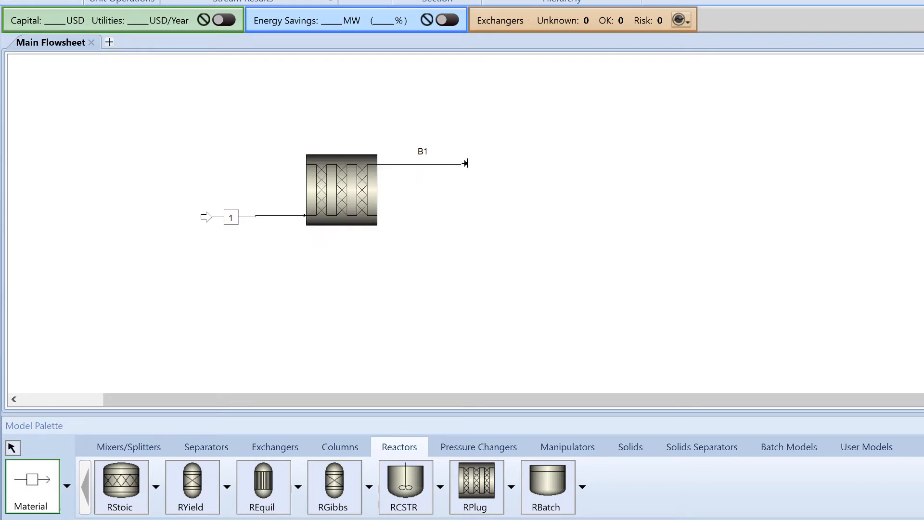
left_click(465, 163)
left_click(13, 448)
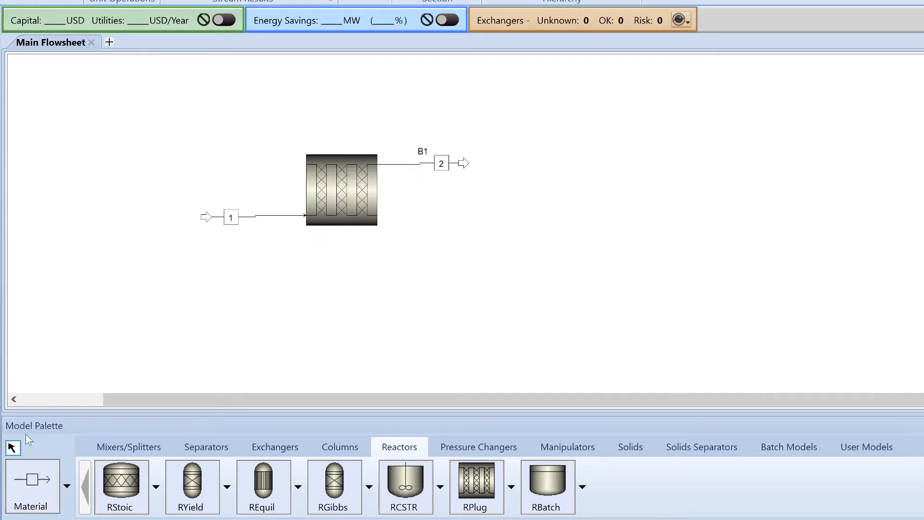
- Rename the feed stream to IN and the product stream to OUT
double_click(231, 217)
type("IN")
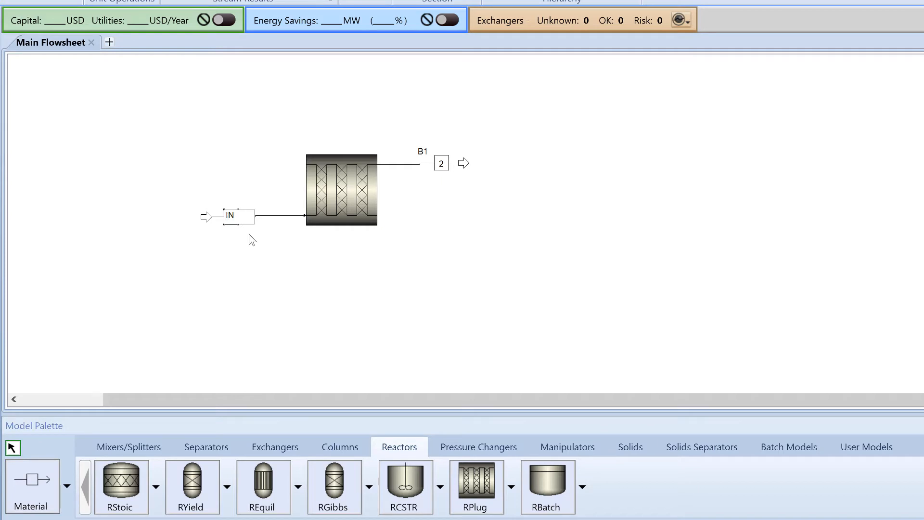
left_click(276, 247)
double_click(439, 163)
type("OUT")
left_click(423, 209)
key("F7")
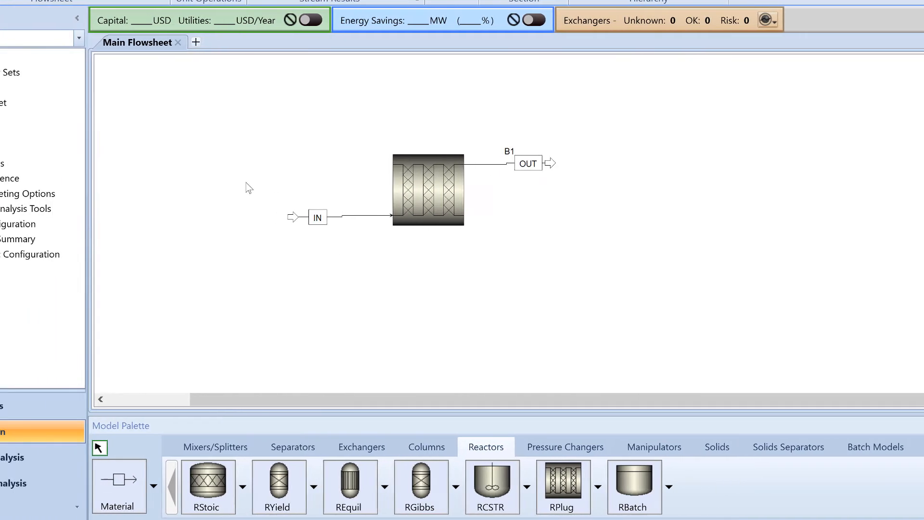
- Open the IN stream's specifications and set its temperature to 1000 K
left_click(7, 119)
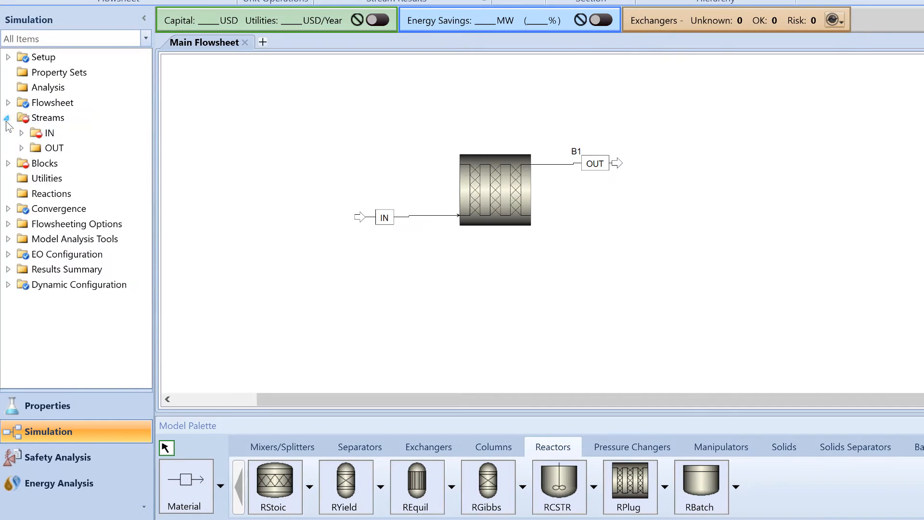
double_click(75, 136)
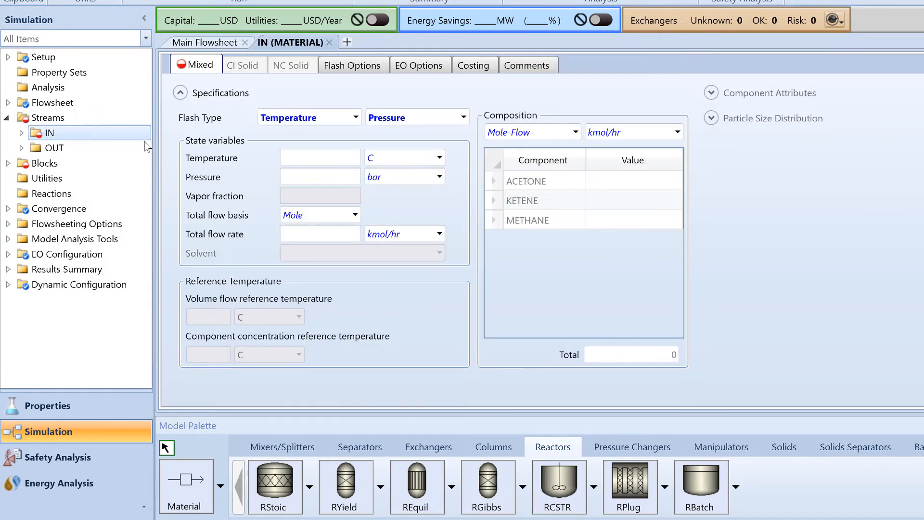
left_click(314, 159)
type("1000")
left_click(440, 158)
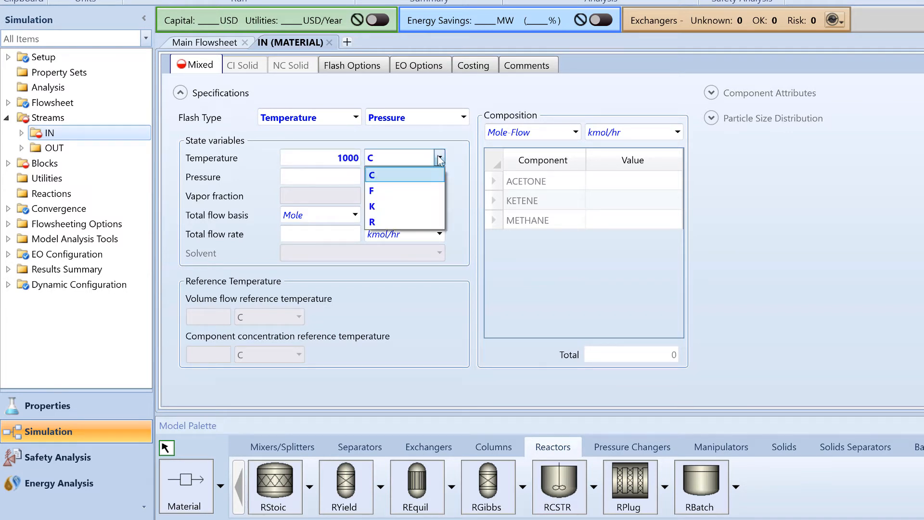
left_click(426, 207)
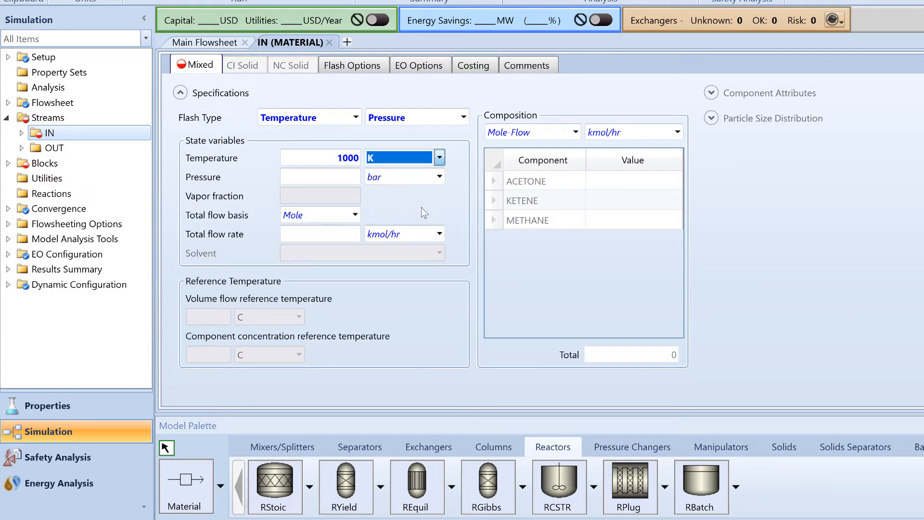
- Set the IN stream's pressure to 1.5 atm
left_click(337, 177)
type("1.5")
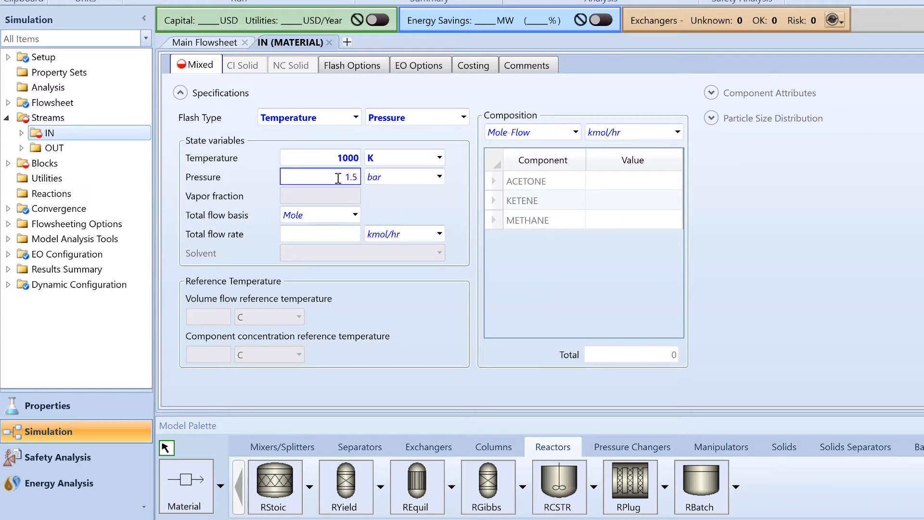
left_click(440, 177)
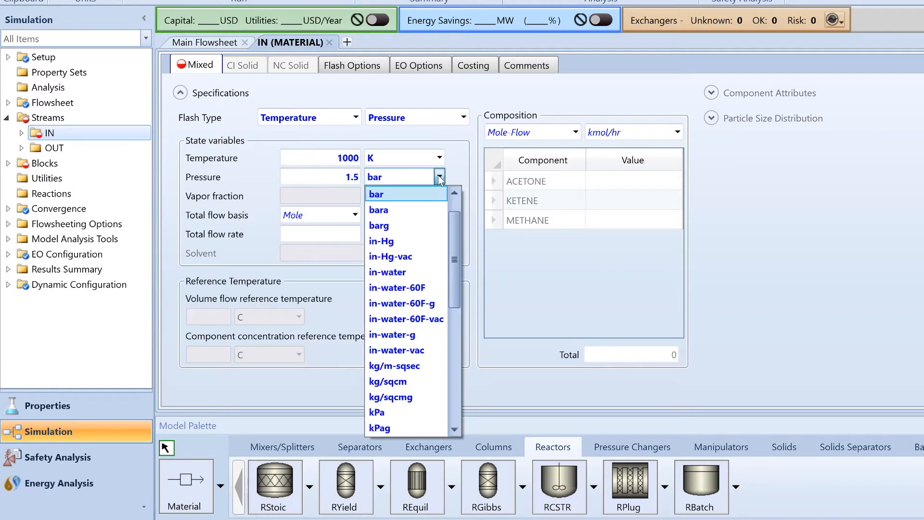
scroll(435, 199, "up", 1)
left_click(434, 198)
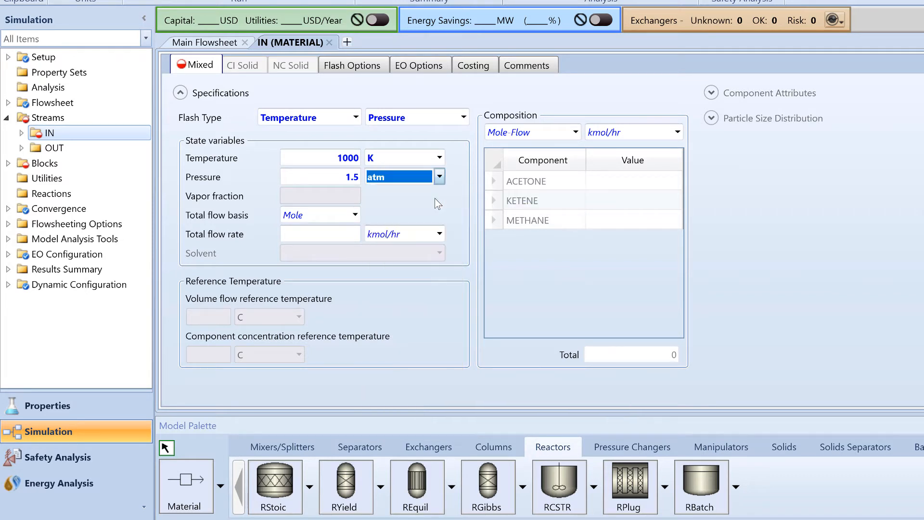
- Change the IN stream's total flow basis to Mass and set the total flow rate to 8000 kg/hr
left_click(356, 213)
left_click(354, 233)
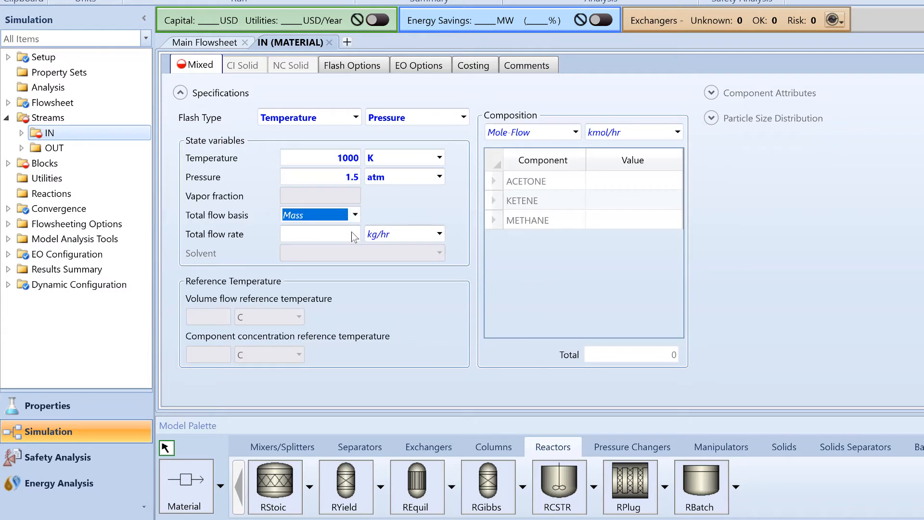
left_click(352, 234)
type("8000")
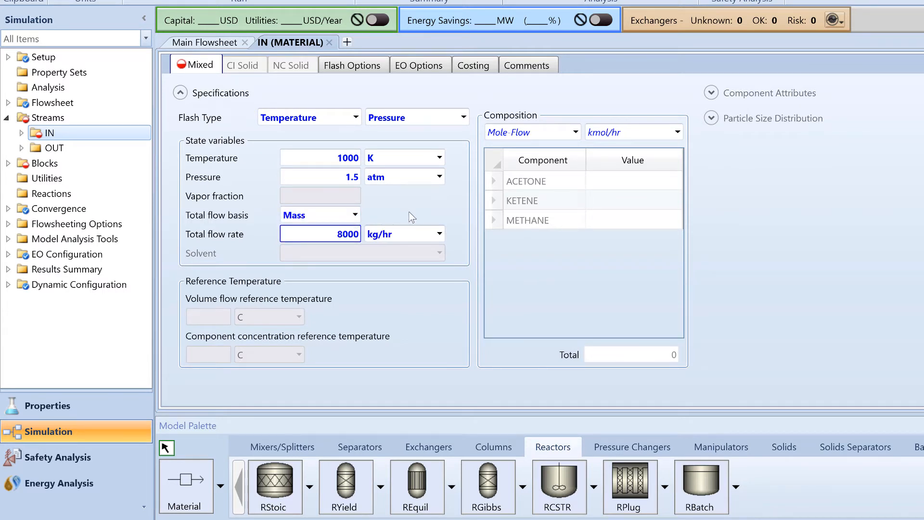
- Specify the IN stream's composition as Mass-Frac with a value of 1 for ACETONE
left_click(575, 133)
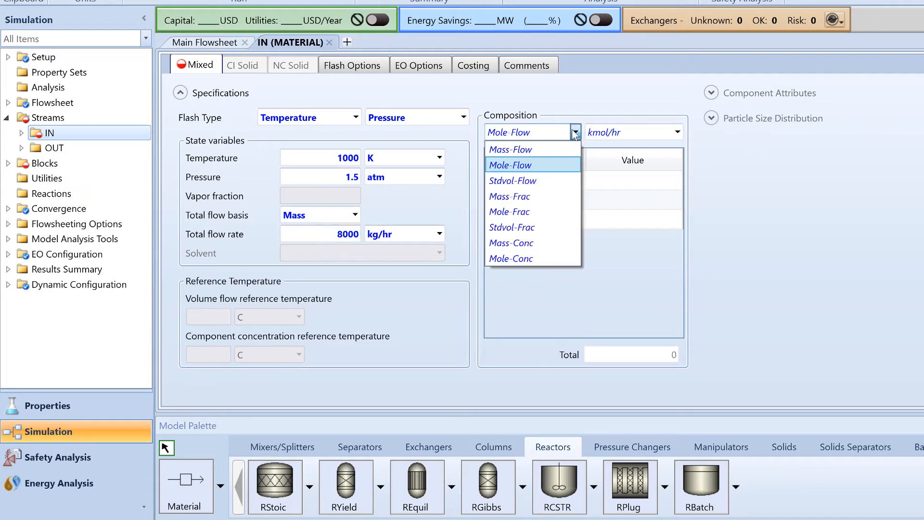
left_click(565, 195)
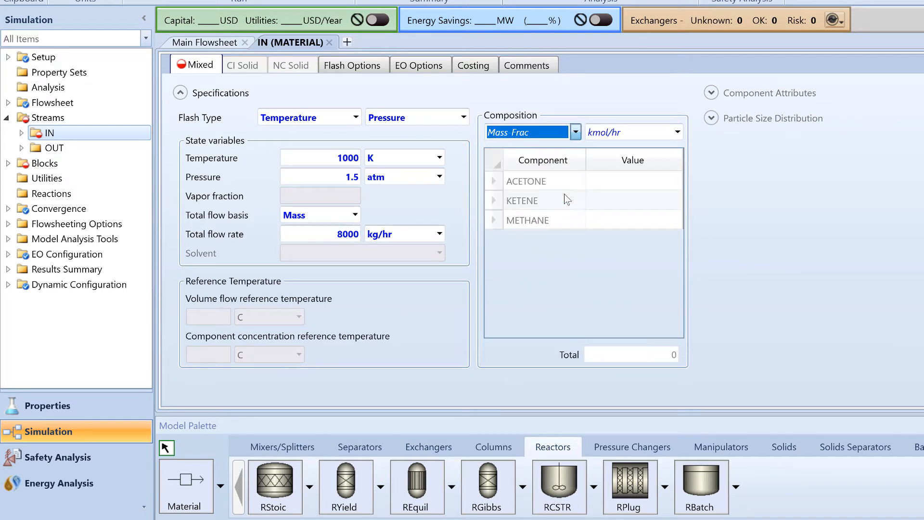
left_click(635, 184)
type("1")
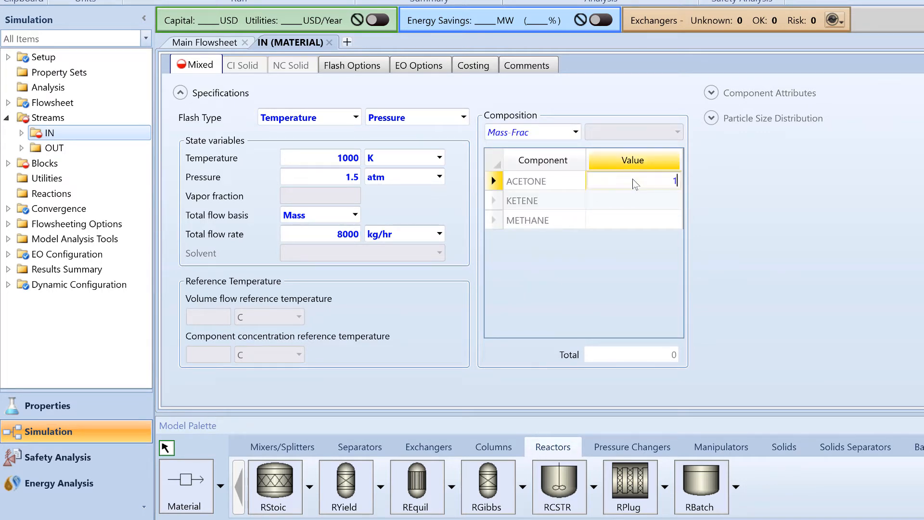
key("Return")
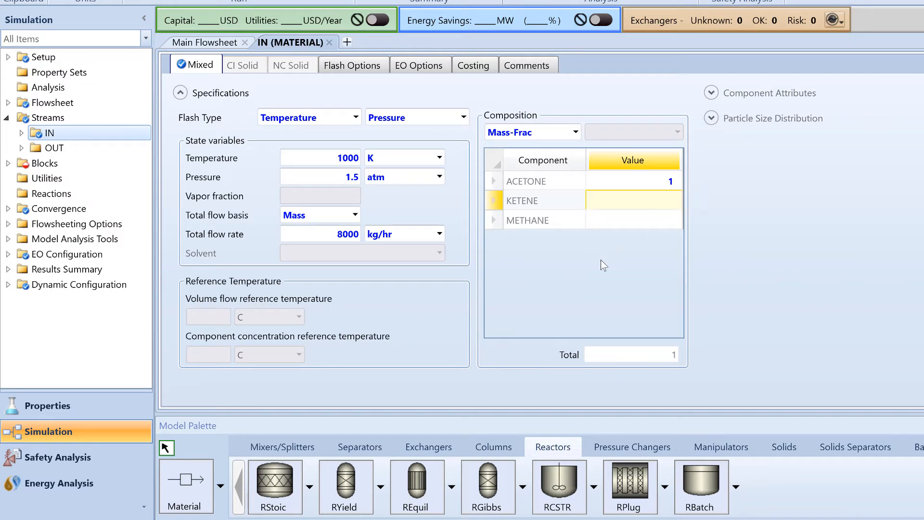
- Open block B1's setup and choose Adiabatic reactor as the reactor type
left_click(8, 164)
double_click(68, 178)
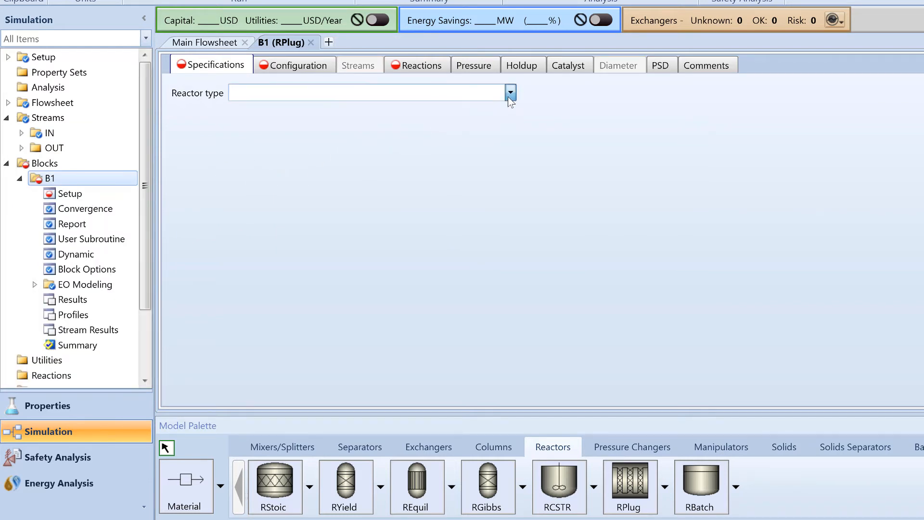
left_click(509, 93)
left_click(505, 126)
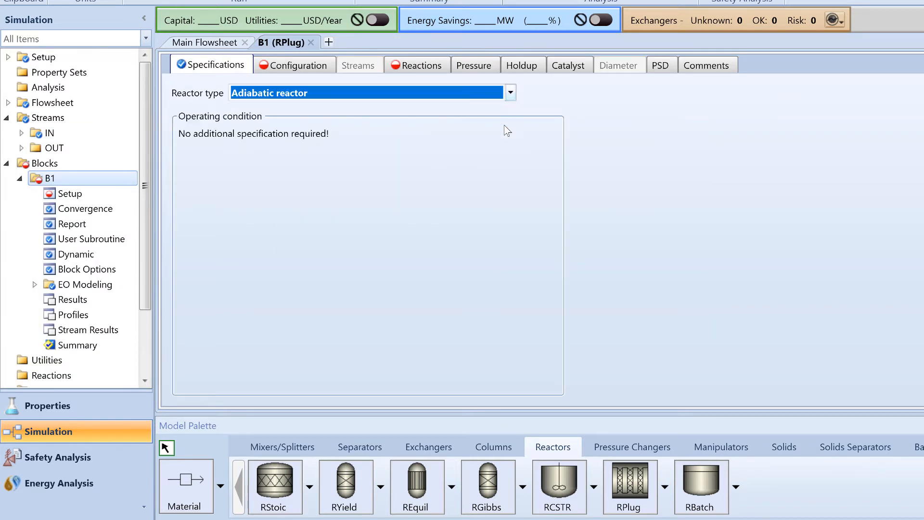
- Set reactor B1's dimensions to a length of 3 meters and a diameter of 1 meter
left_click(311, 70)
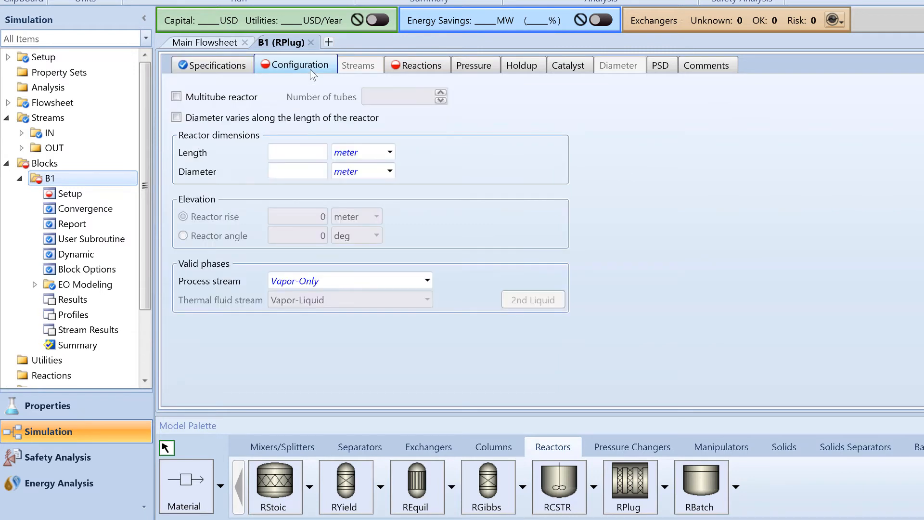
left_click(312, 151)
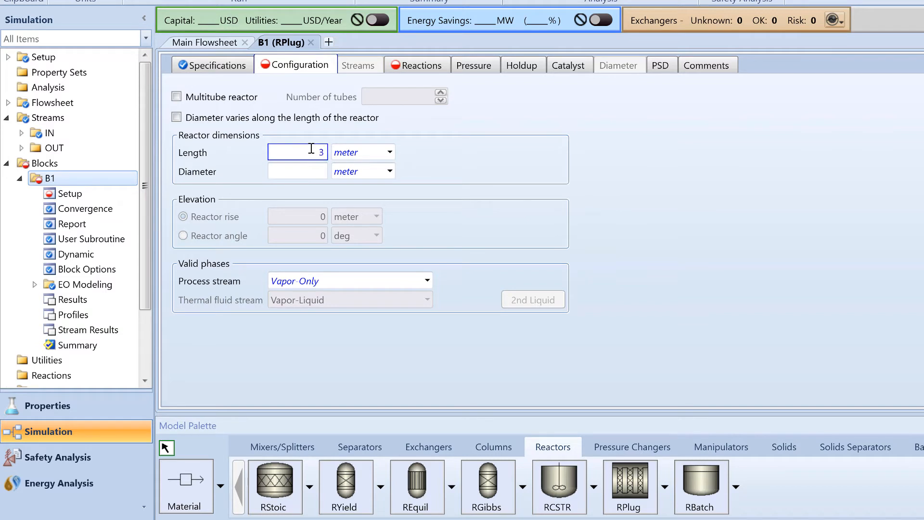
left_click(313, 169)
type("1")
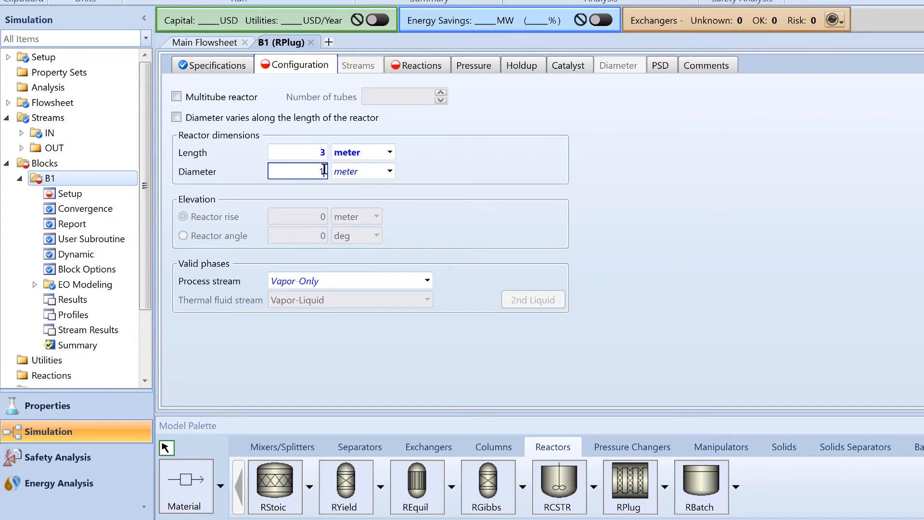
left_click(451, 175)
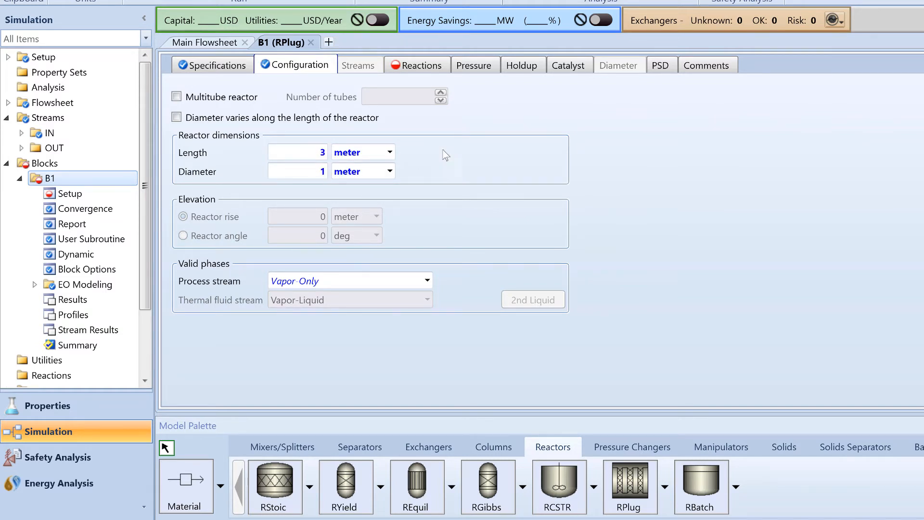
- Create a new reaction set of type LHHW with the default name for reactor B1
left_click(419, 65)
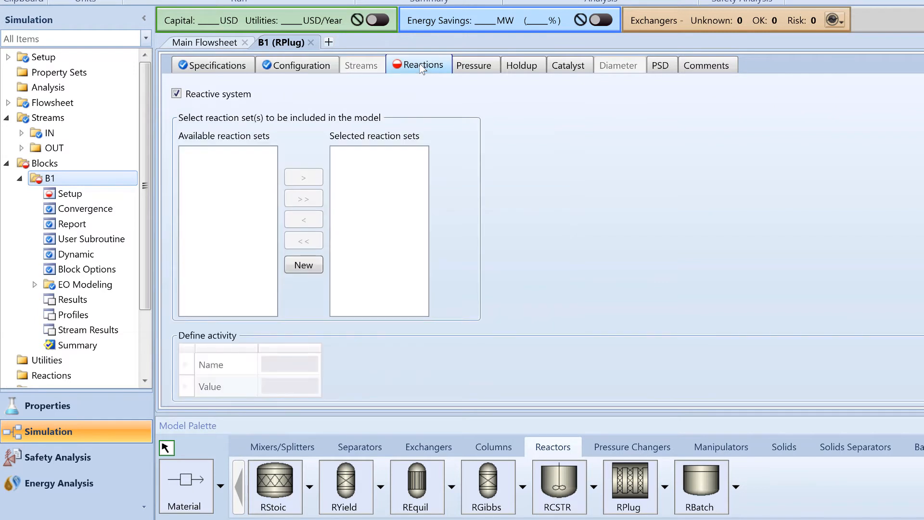
left_click(314, 266)
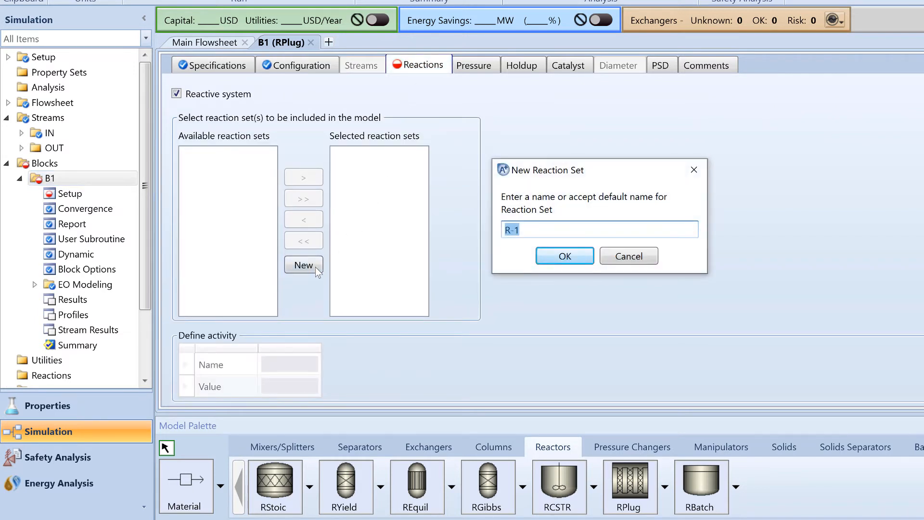
left_click(564, 256)
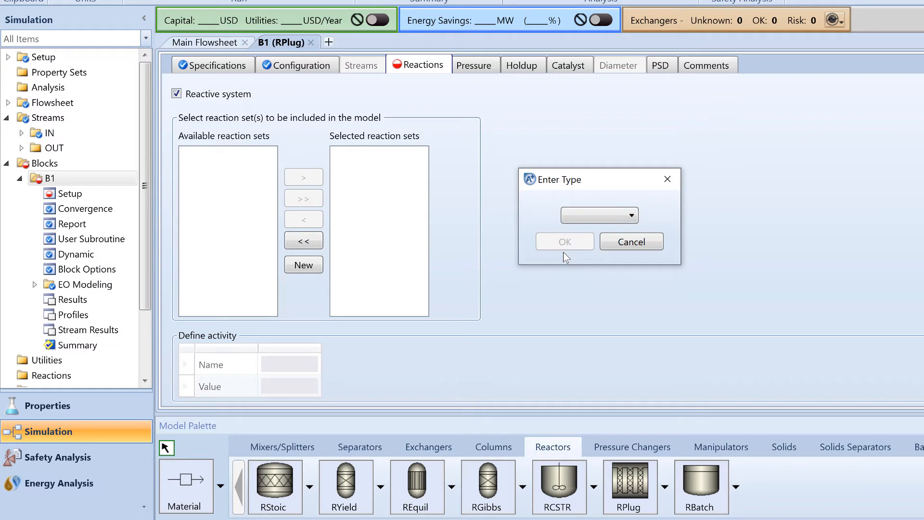
left_click(630, 216)
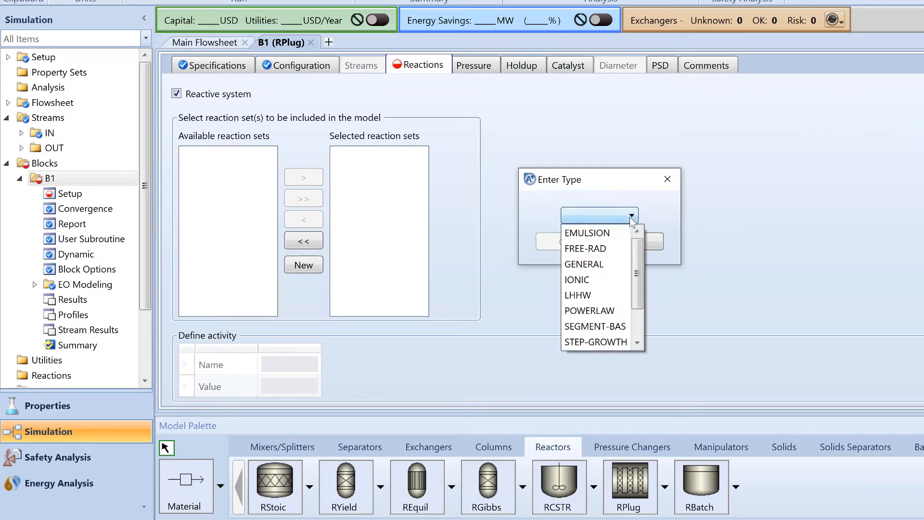
left_click(603, 295)
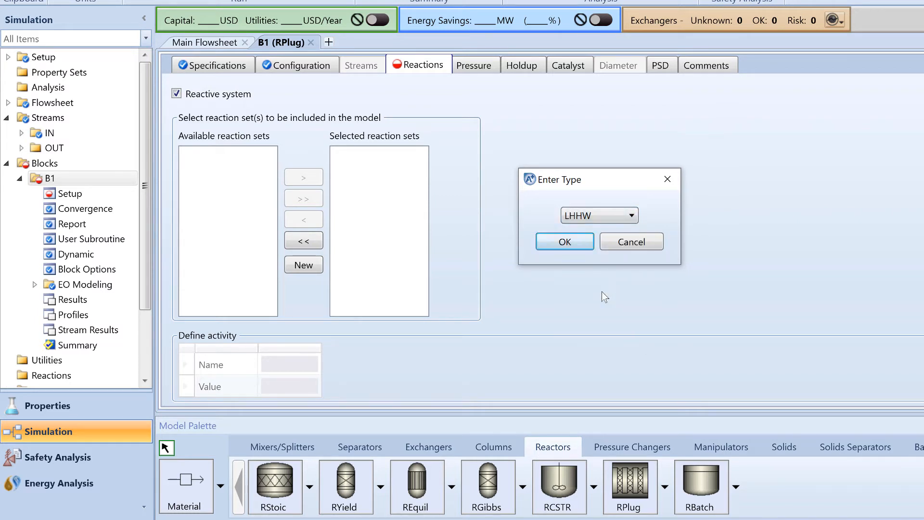
left_click(553, 246)
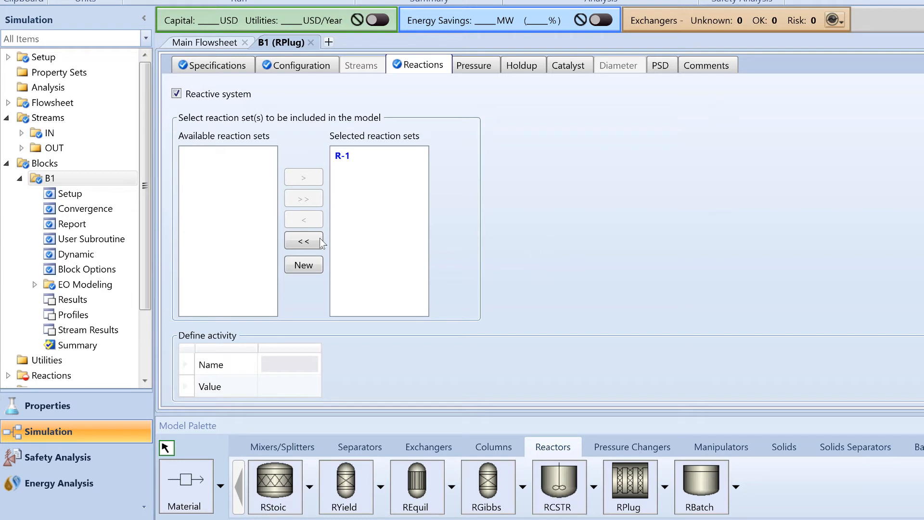
scroll(144, 148, "down", 2)
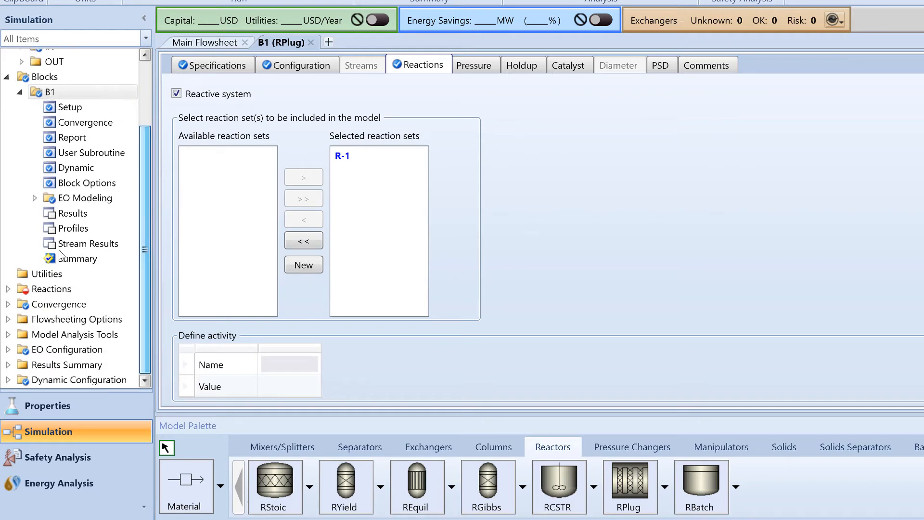
- Add a new kinetic reaction to reaction set R-1 with ACETONE as its reactant
left_click(7, 289)
double_click(79, 303)
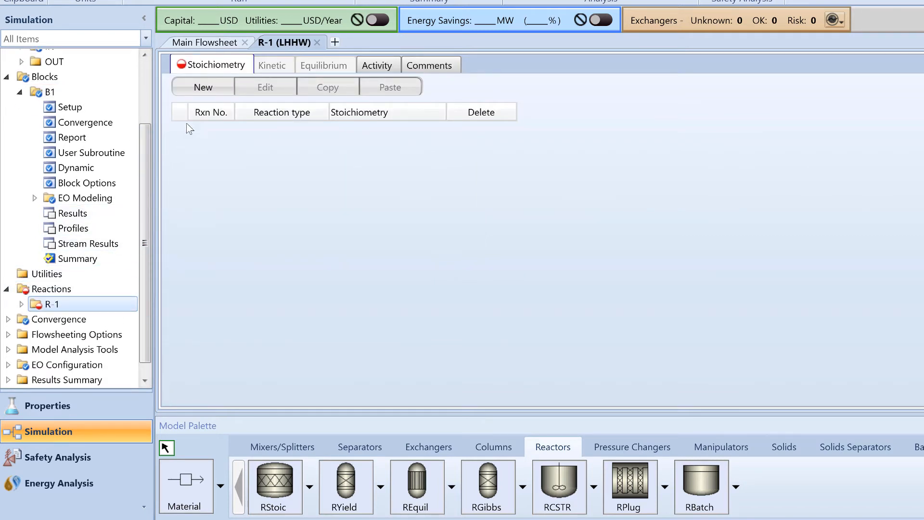
left_click(202, 89)
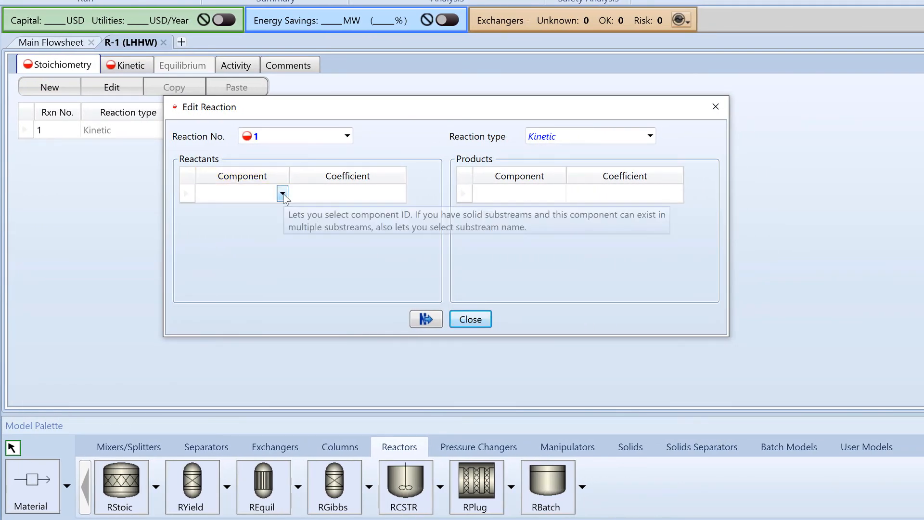
left_click(283, 194)
left_click(283, 212)
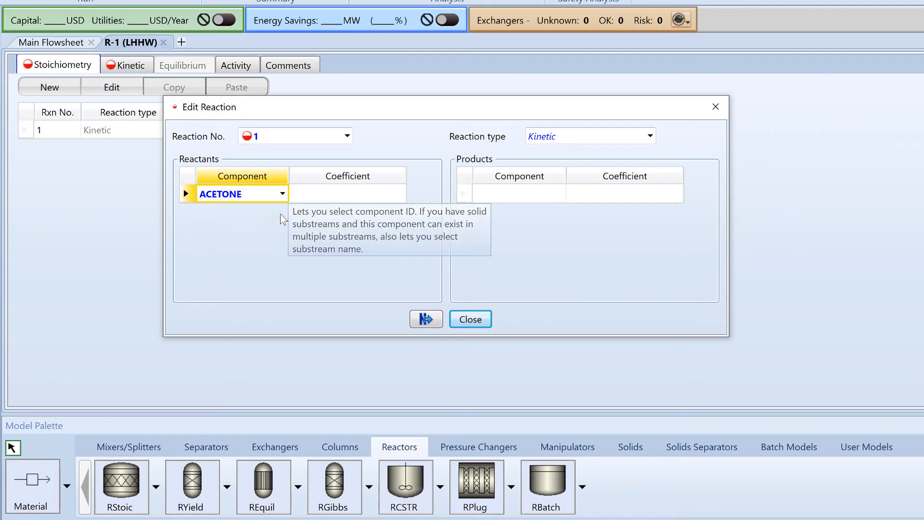
- Add KETENE and METHANE as the products of reaction 1
left_click(560, 194)
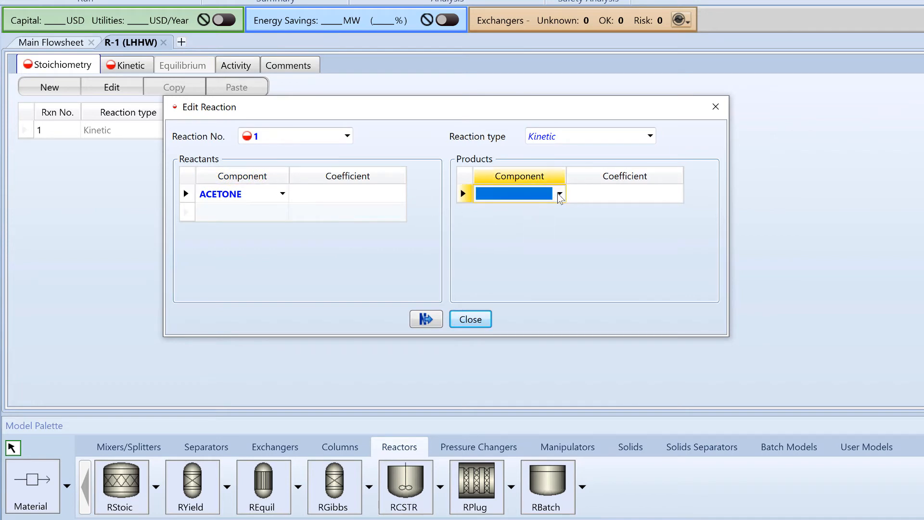
left_click(555, 227)
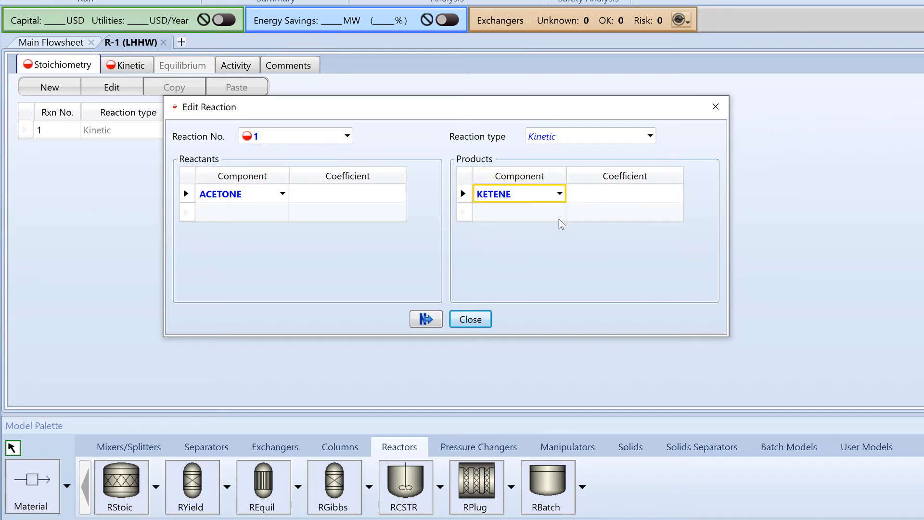
left_click(560, 212)
left_click(560, 213)
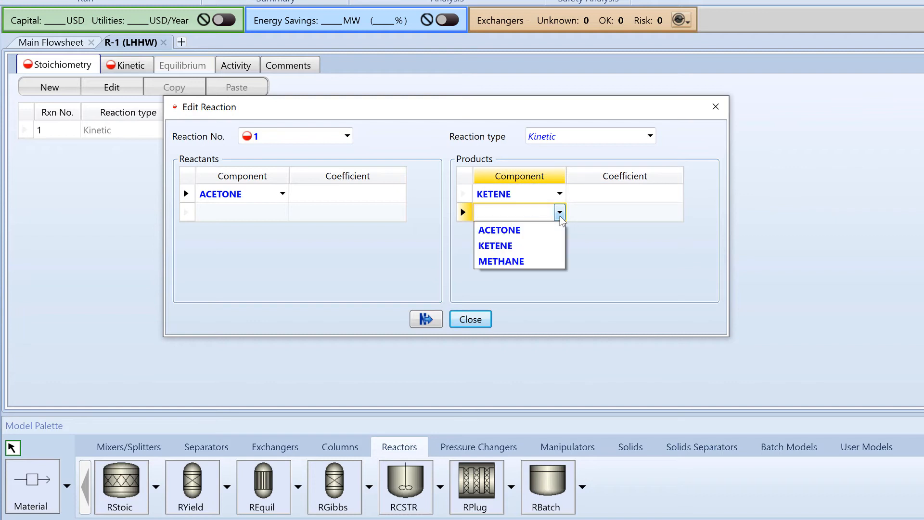
left_click(561, 262)
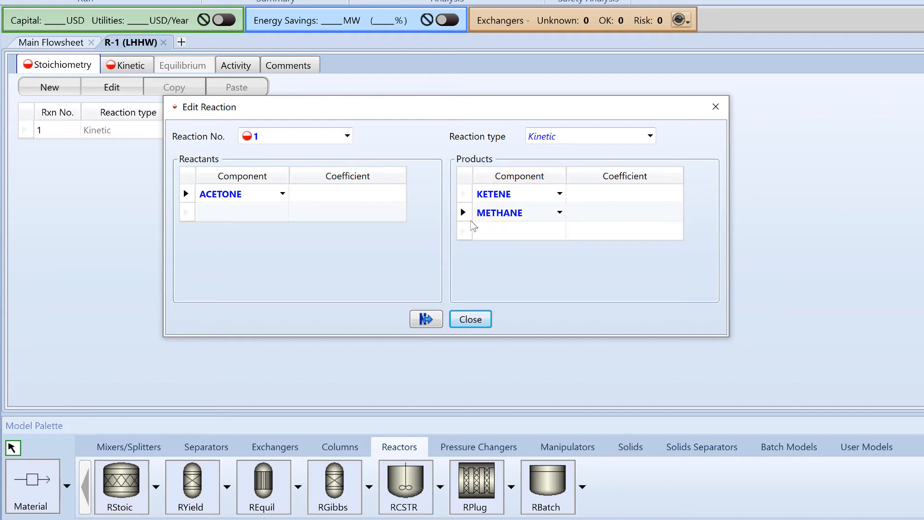
- Set reaction 1's stoichiometric coefficients to -1 for ACETONE, 1 for KETENE and 1 for METHANE
left_click(385, 195)
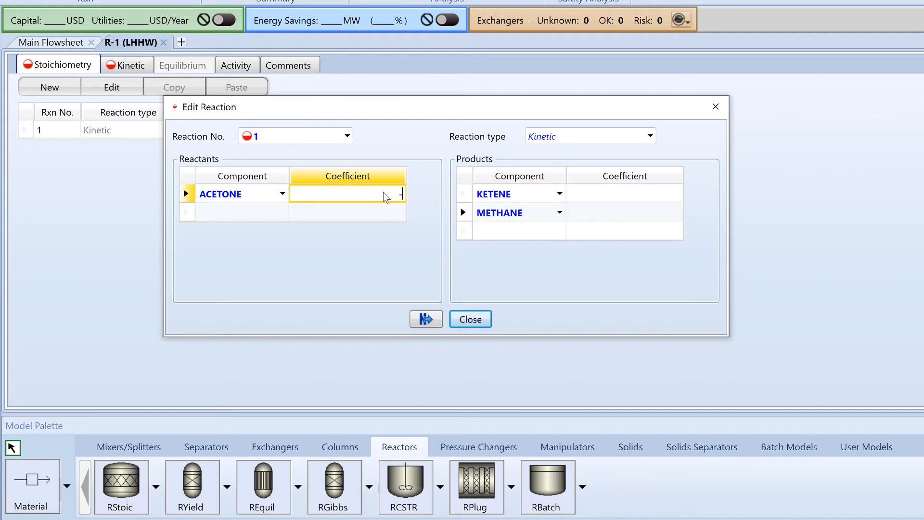
type("-1")
left_click(607, 196)
type("1")
left_click(613, 216)
type("1")
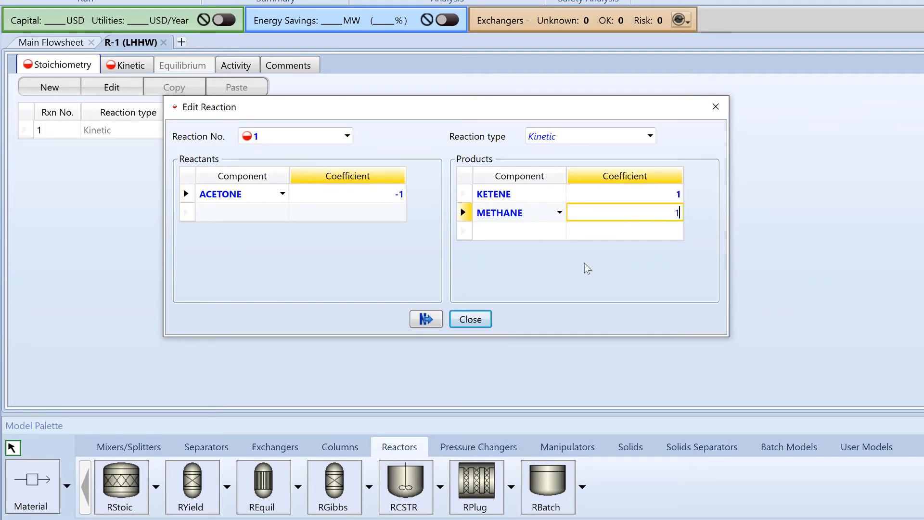
left_click(587, 268)
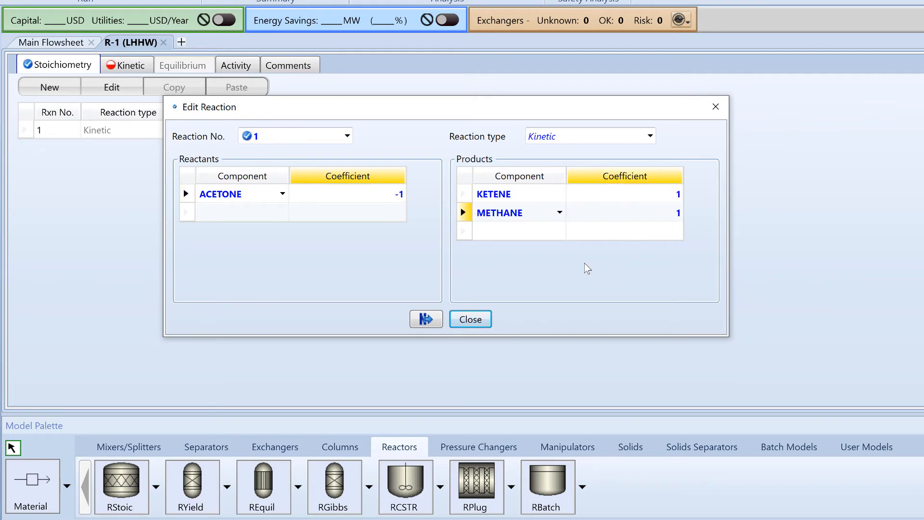
left_click(487, 319)
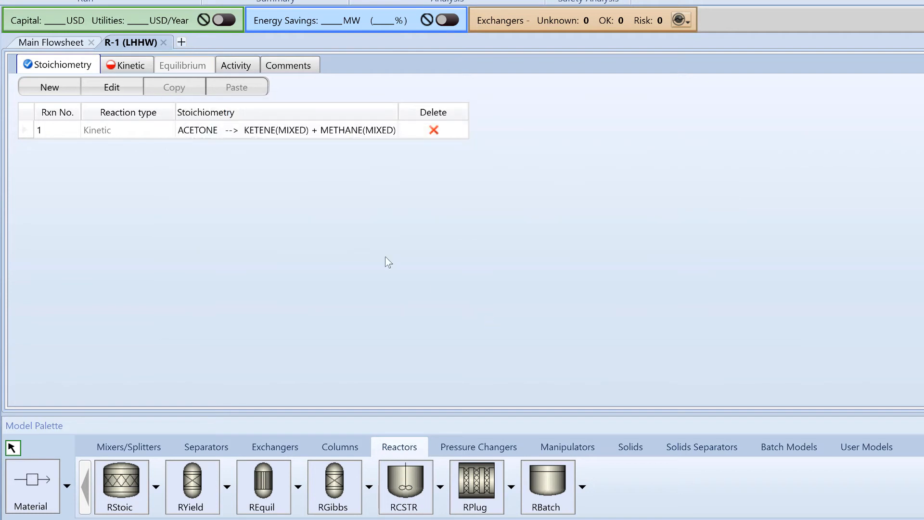
- Set the reaction's reacting phase to Vapor and its kinetic factor k to 1.127
left_click(131, 68)
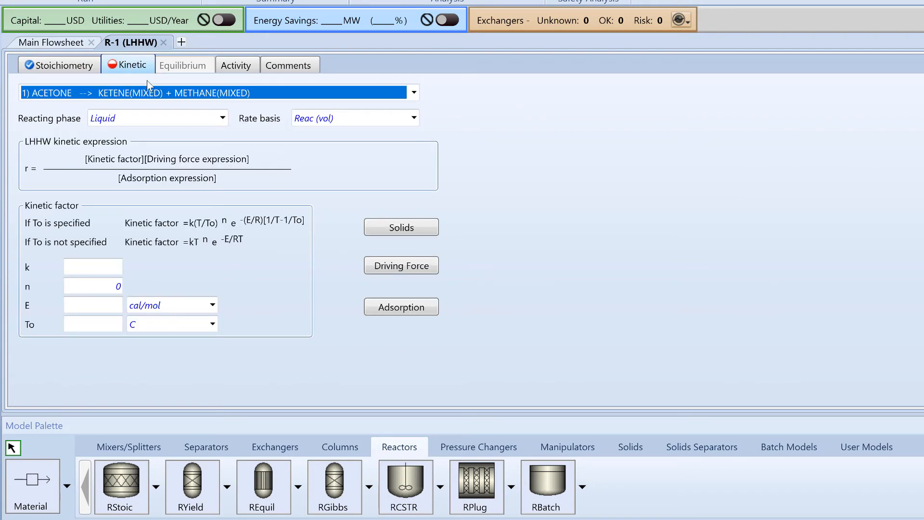
left_click(223, 119)
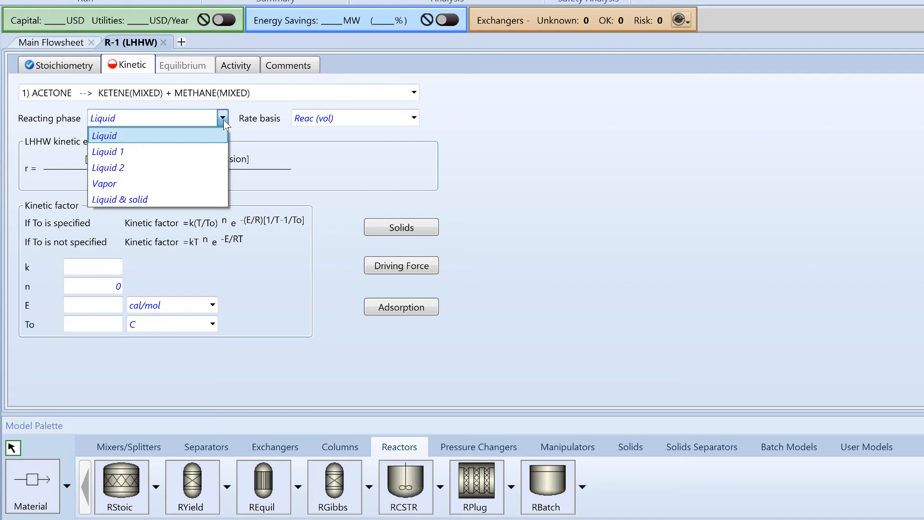
left_click(202, 182)
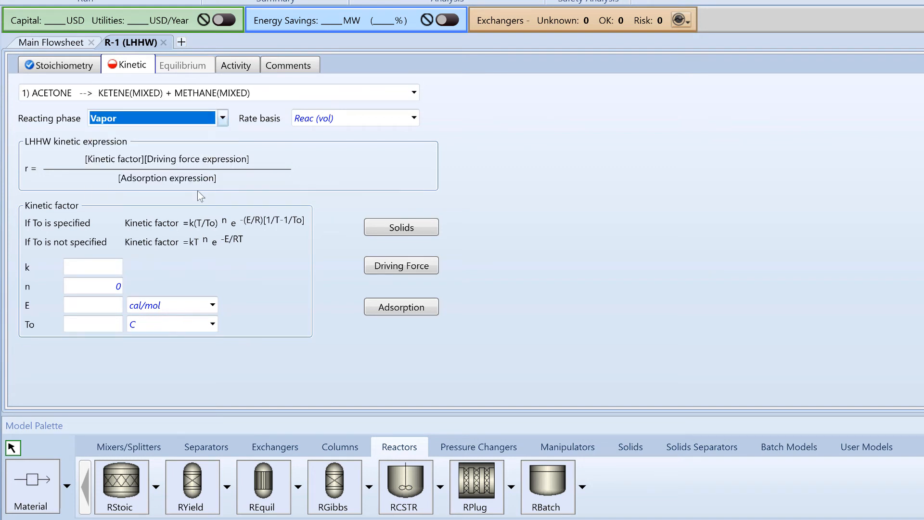
left_click(103, 267)
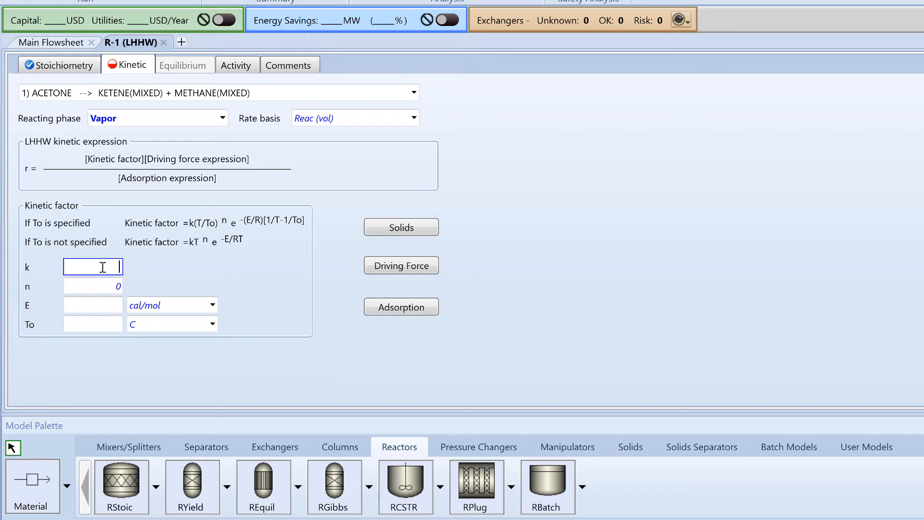
type("1.127")
- Set the activation energy E to 284.507 kJ/mol and the reference temperature To to 1000 K
left_click(106, 302)
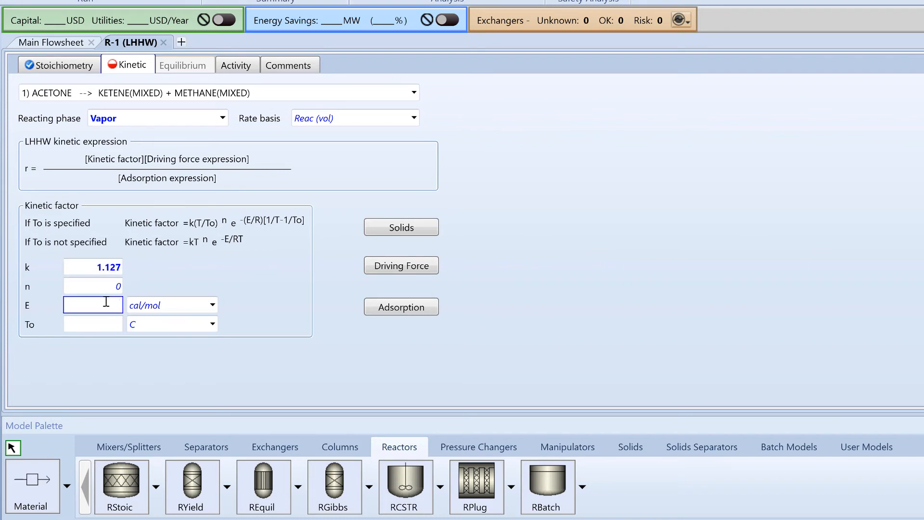
type("284.507")
left_click(213, 305)
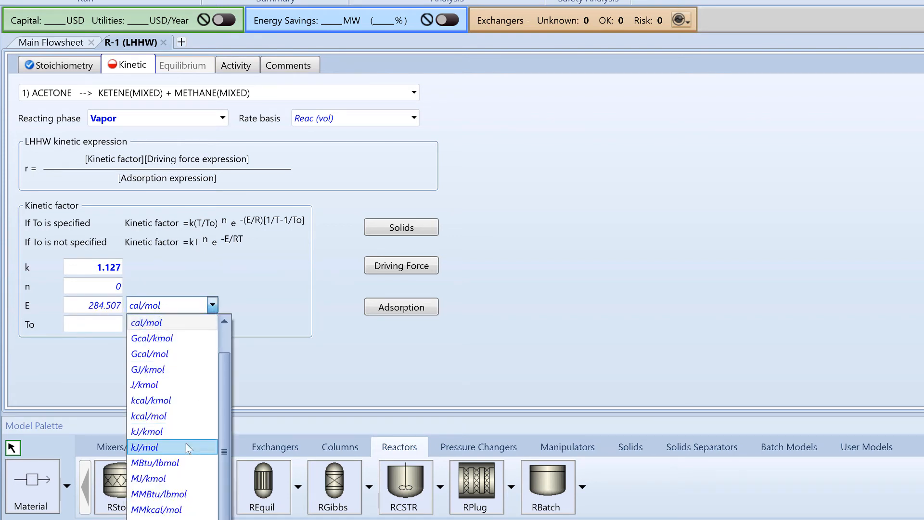
left_click(186, 447)
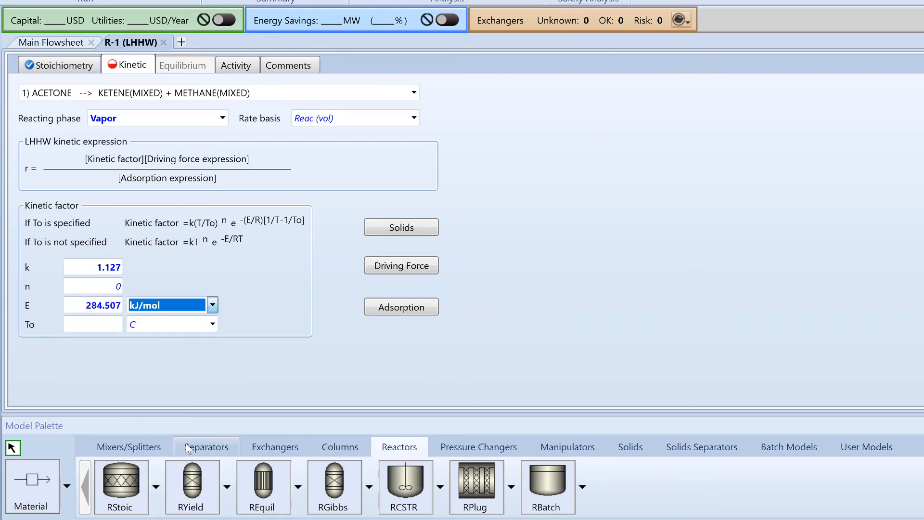
left_click(103, 325)
type("1000")
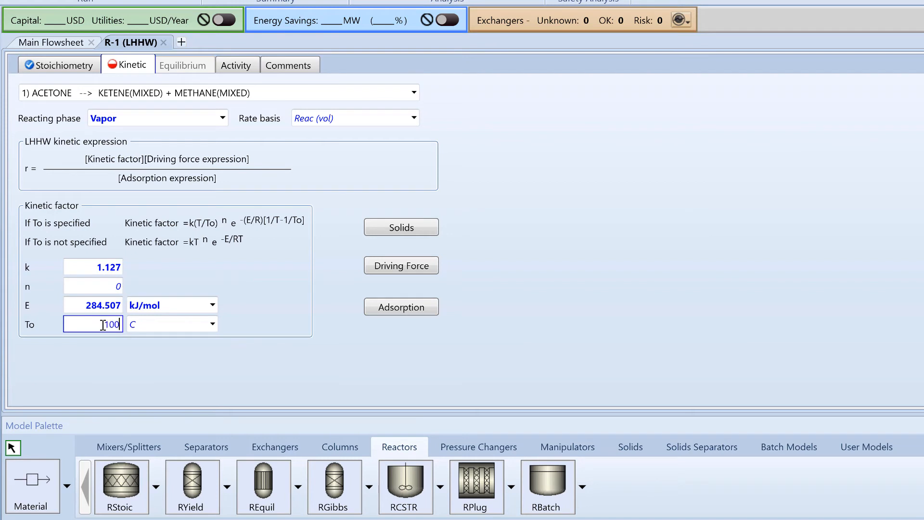
left_click(212, 324)
left_click(203, 371)
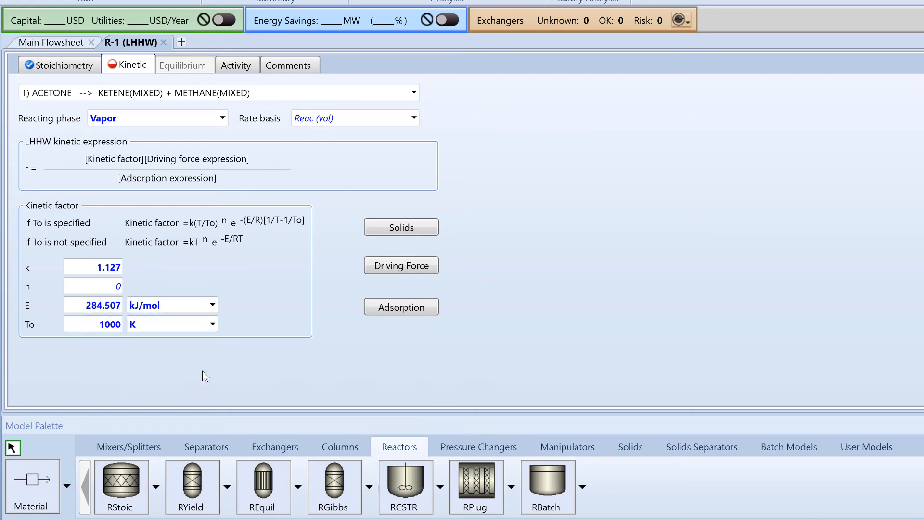
- Set the driving force Term 1 concentration exponents to 1 for ACETONE and 0 for KETENE and METHANE
left_click(406, 268)
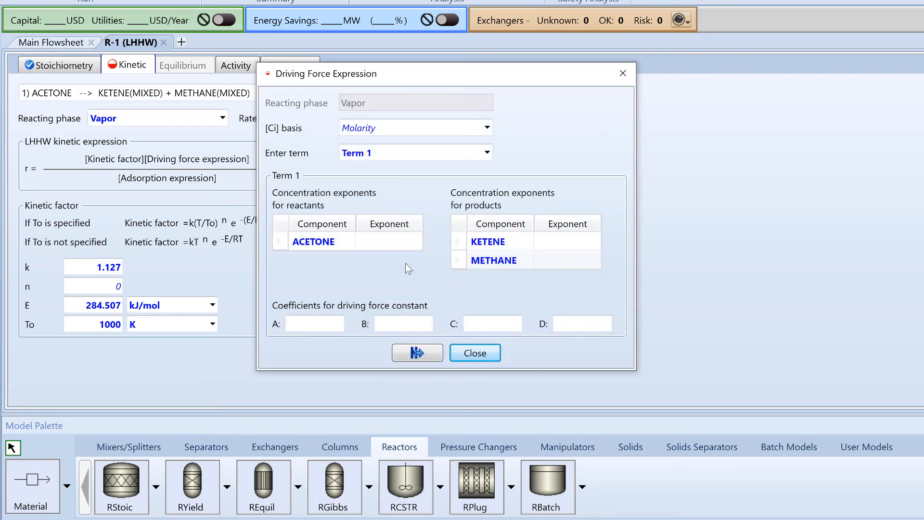
left_click(401, 244)
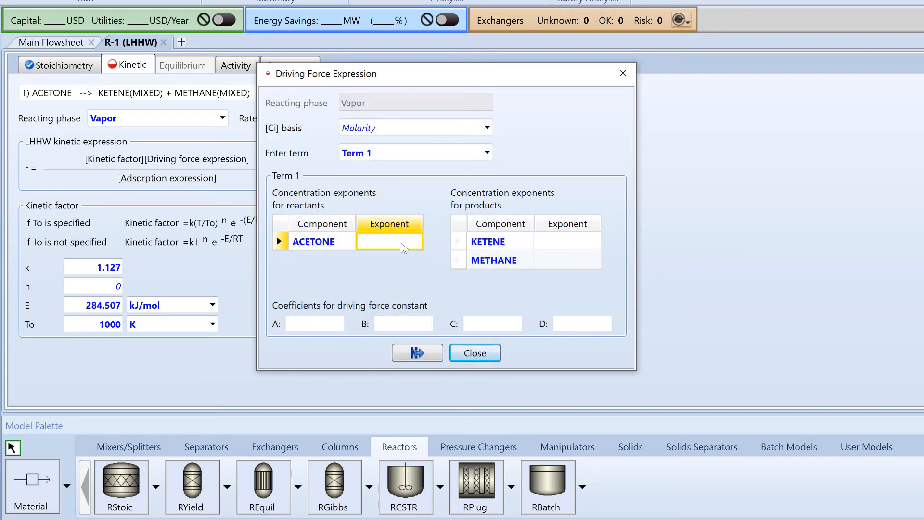
type("1")
left_click(556, 247)
type("0")
left_click(560, 263)
type("0")
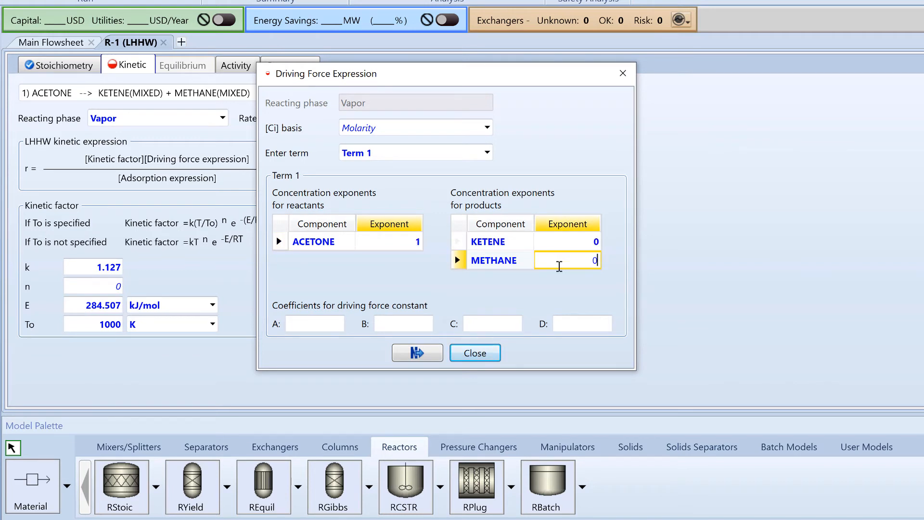
left_click(561, 289)
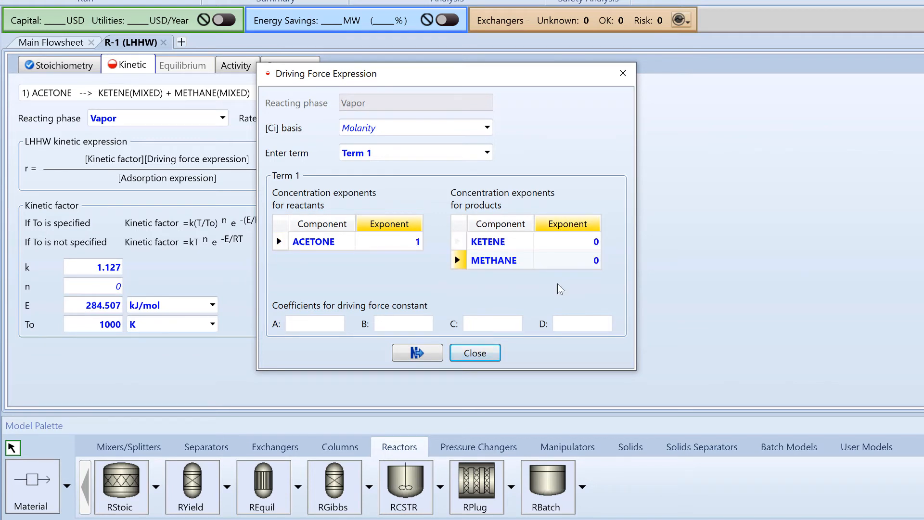
- Set driving force constant coefficient A of Term 1 to 0
left_click(337, 321)
left_click(404, 324)
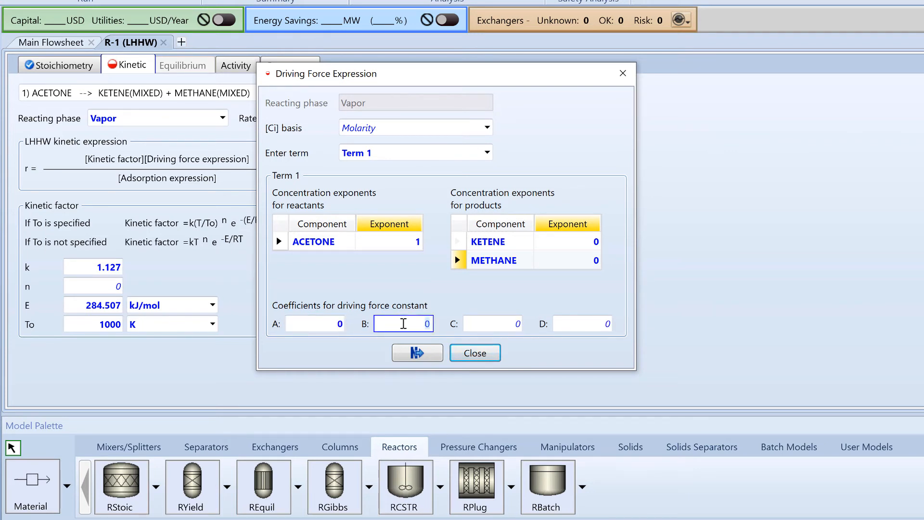
left_click(424, 289)
- Set the driving force constant coefficients of Term 2 to -1000 for A and 0 for B
left_click(487, 153)
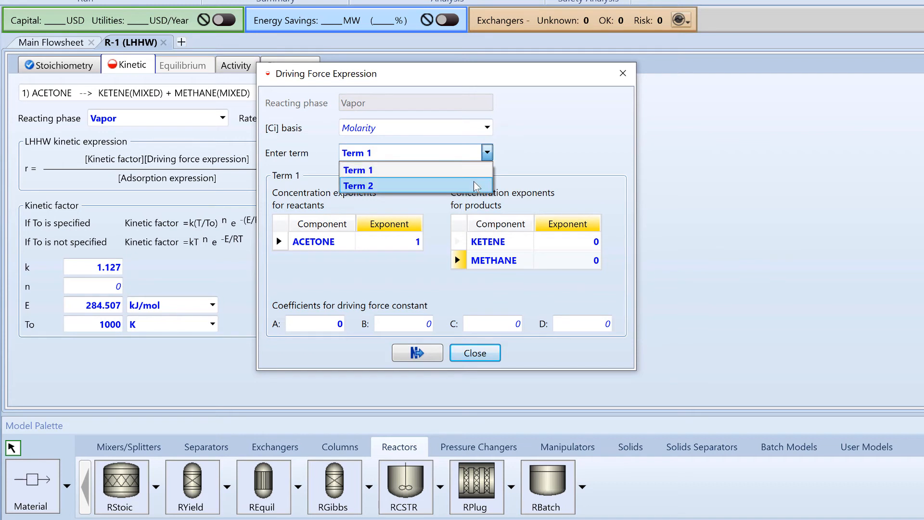
left_click(477, 186)
left_click(329, 322)
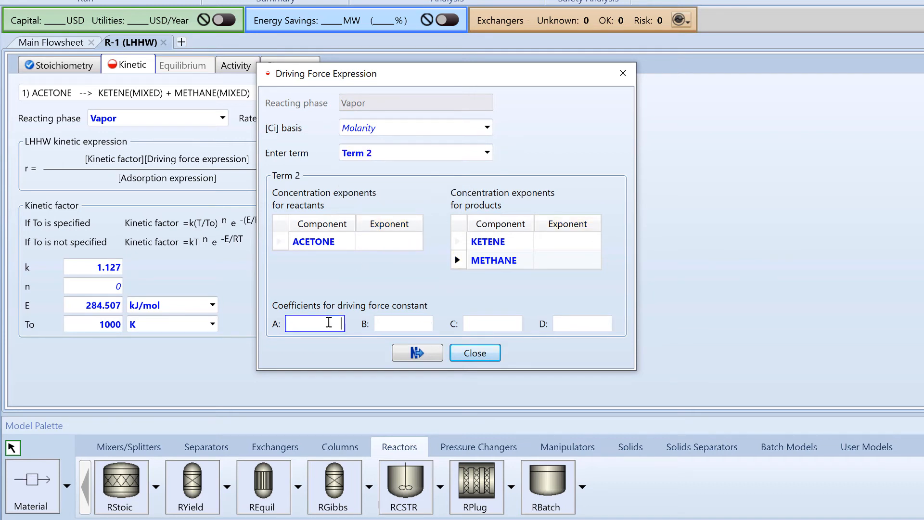
left_click(401, 323)
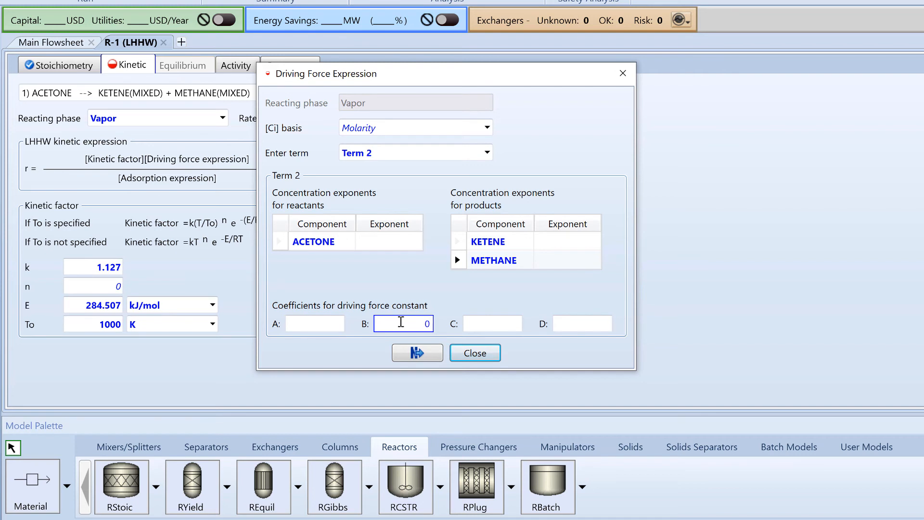
left_click(499, 328)
left_click(322, 323)
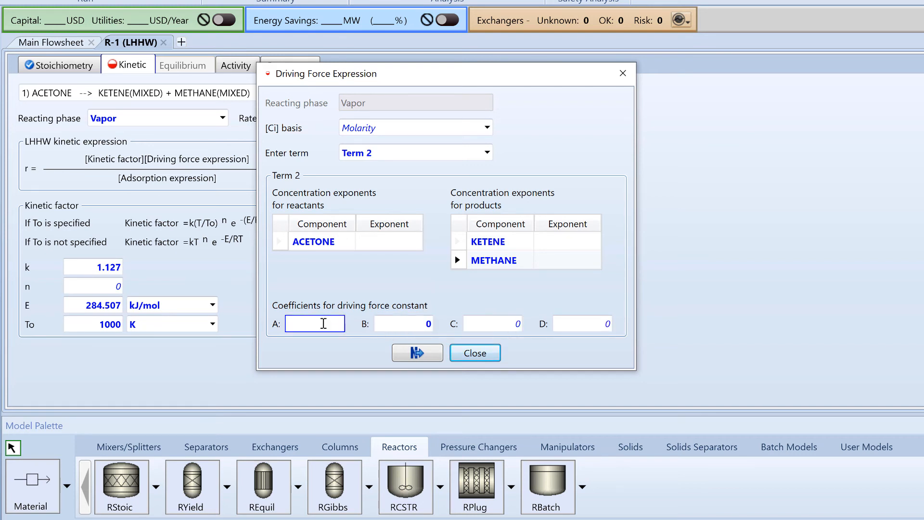
type("-1000000")
key("Return")
left_click(470, 352)
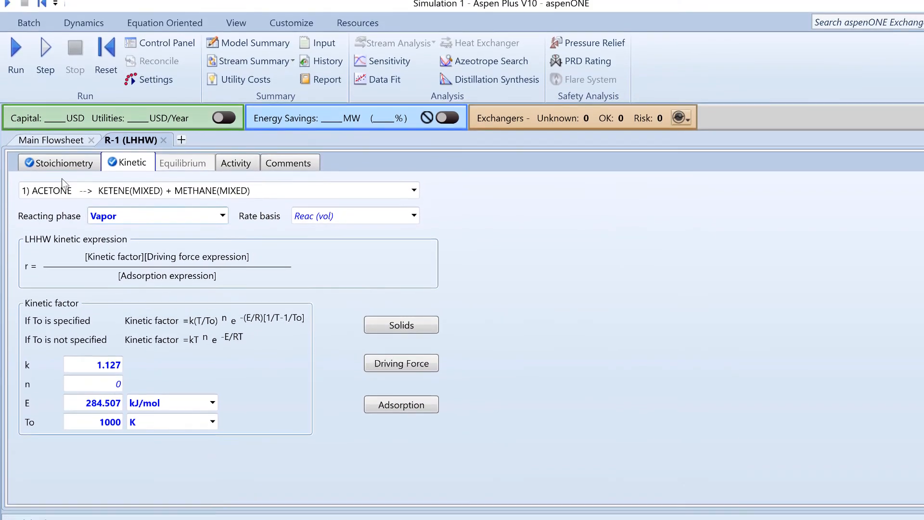
- Run the simulation and display the component mole flows of IN and OUT in the stream results summary
left_click(14, 77)
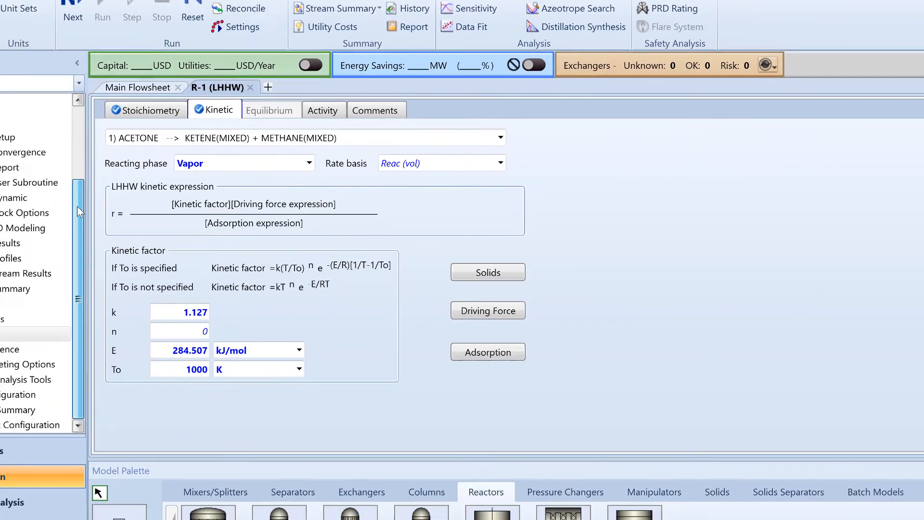
double_click(12, 409)
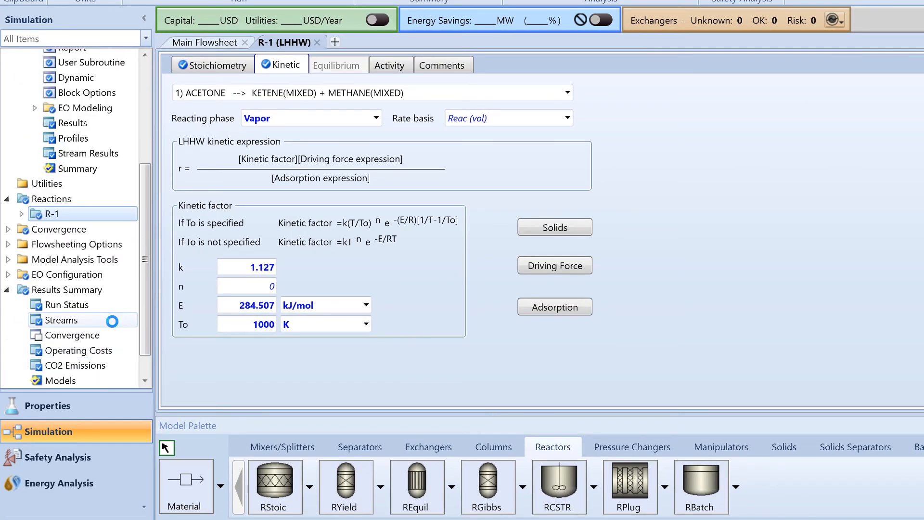
left_click(112, 320)
scroll(322, 288, "down", 5)
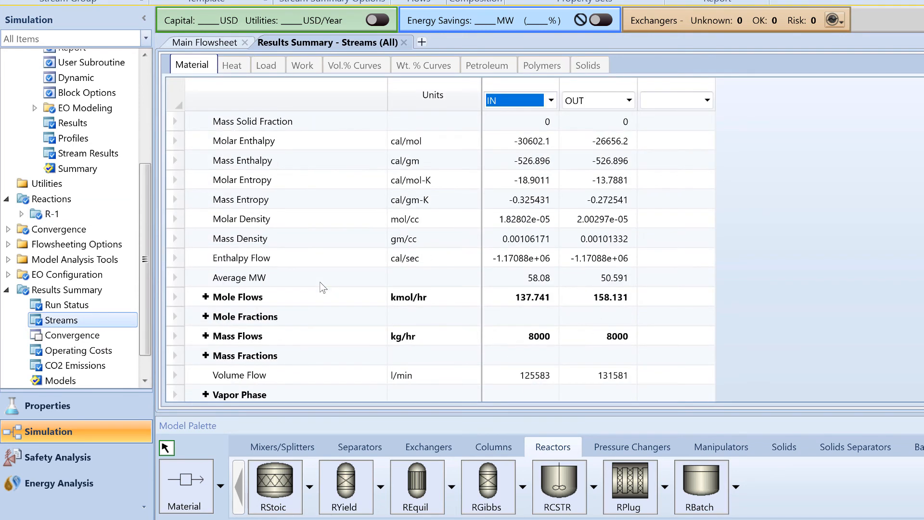
left_click(206, 296)
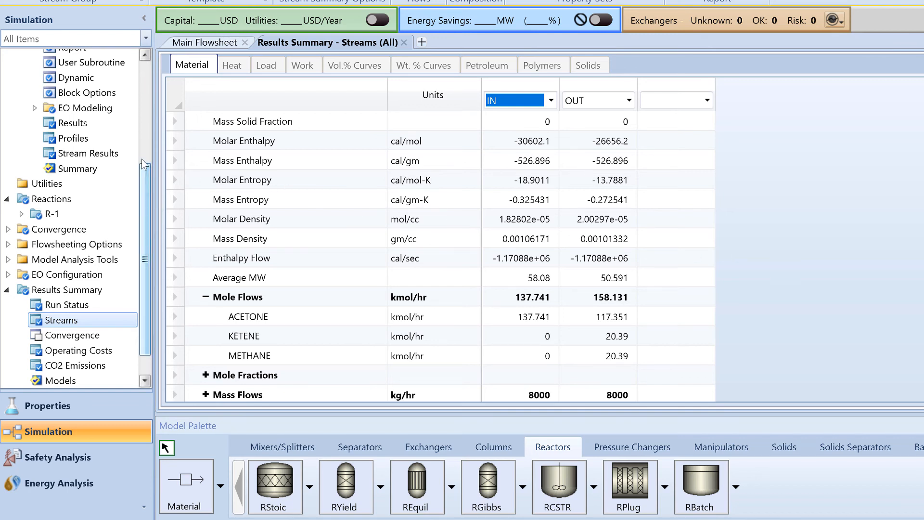
- Set the length of plug flow reactor B1 to 3.2 meter in its configuration
left_click_drag(141, 160, 140, 99)
left_click(121, 129)
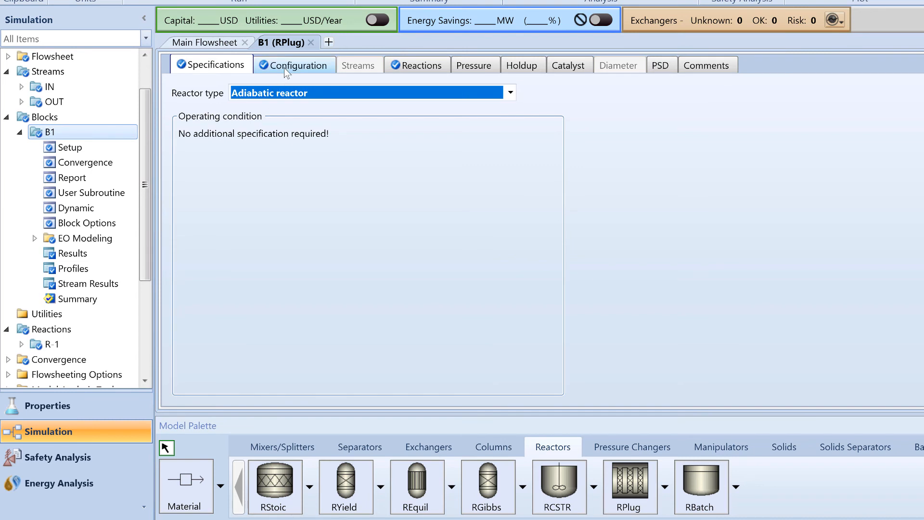
left_click(287, 67)
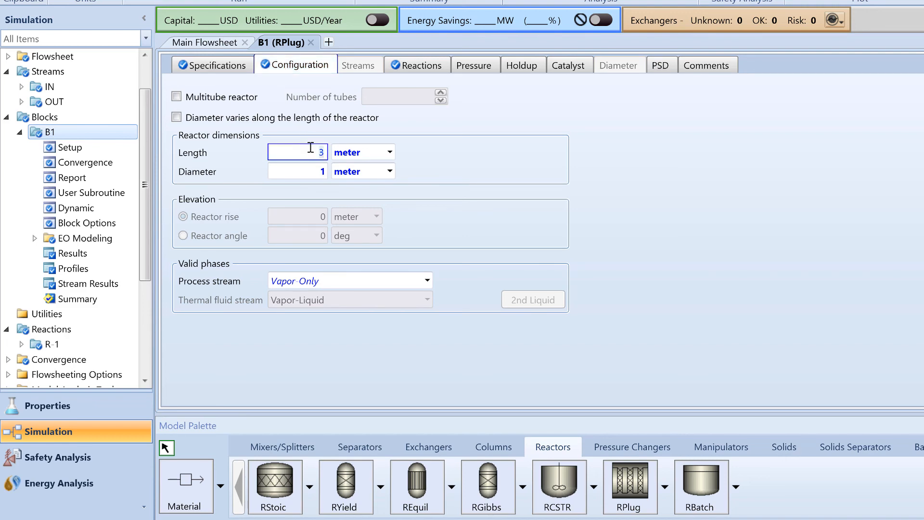
type(".2")
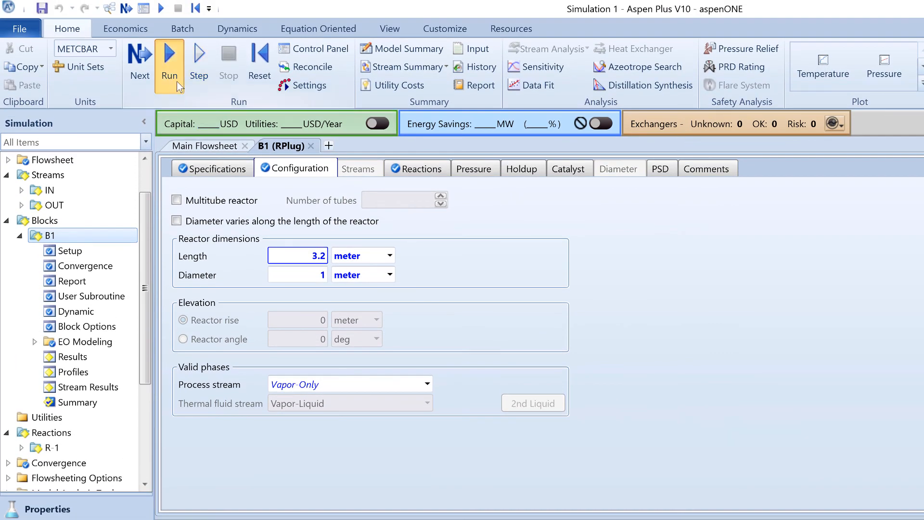
- Rerun the simulation and expand the component mass flows and mole flows of IN and OUT in the stream results summary
left_click(179, 87)
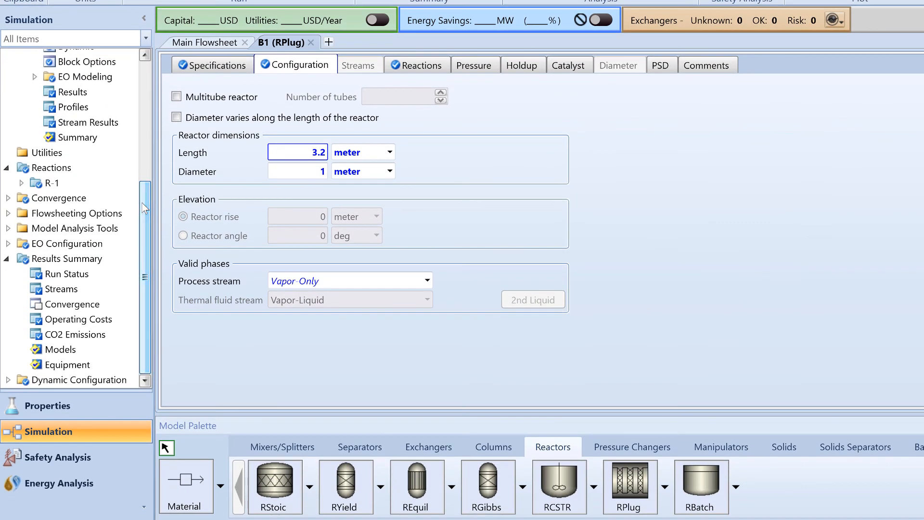
left_click(62, 289)
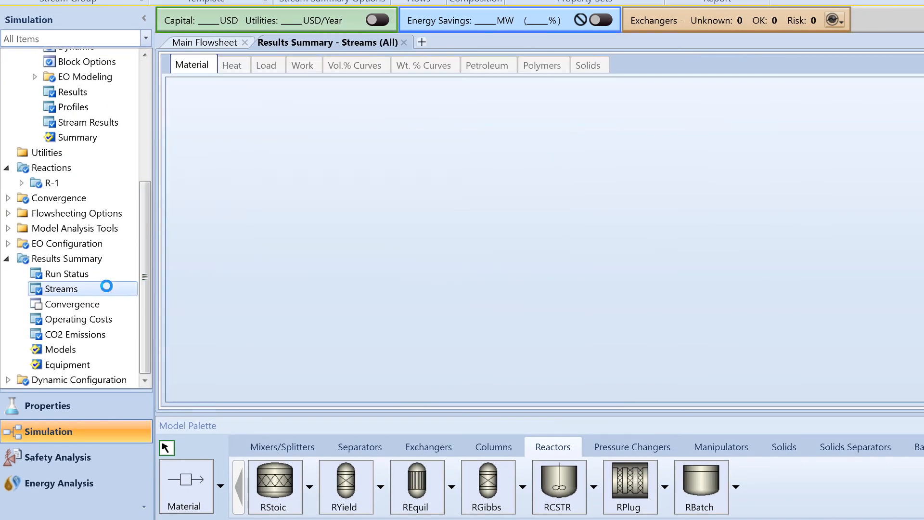
scroll(210, 289, "down", 5)
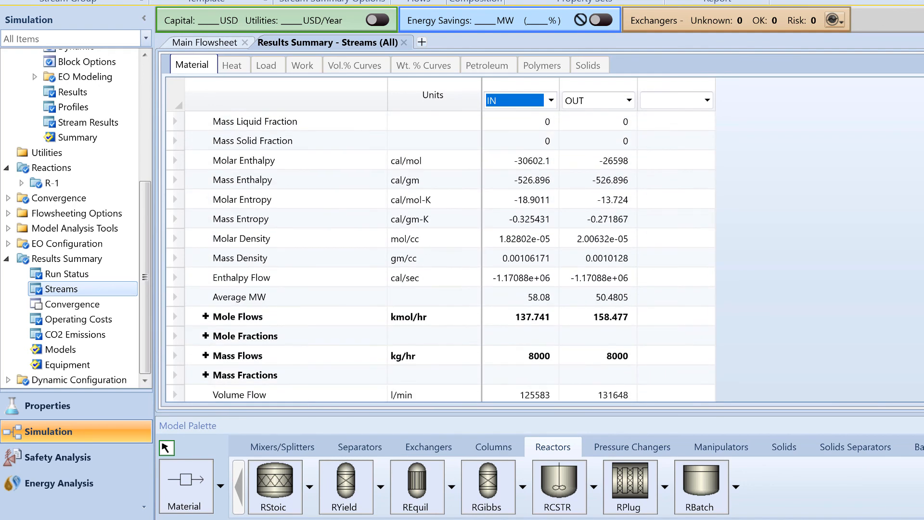
left_click(206, 317)
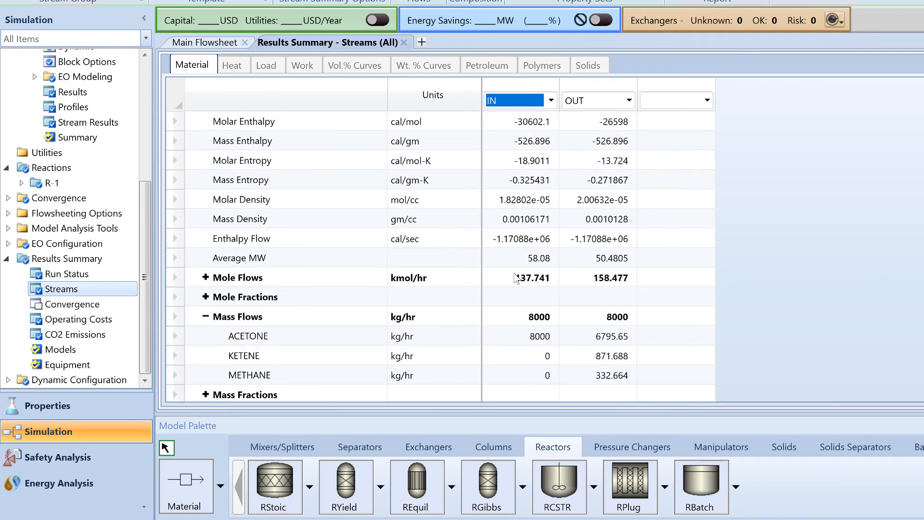
left_click(206, 278)
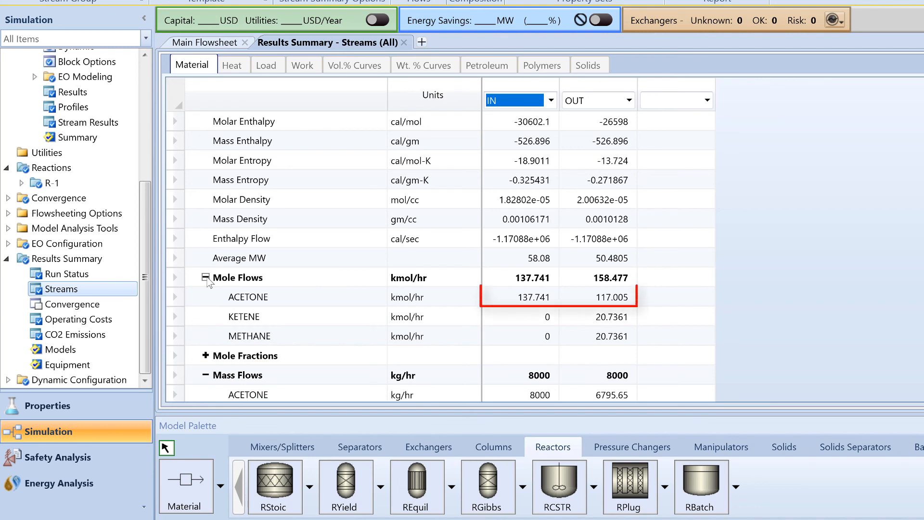